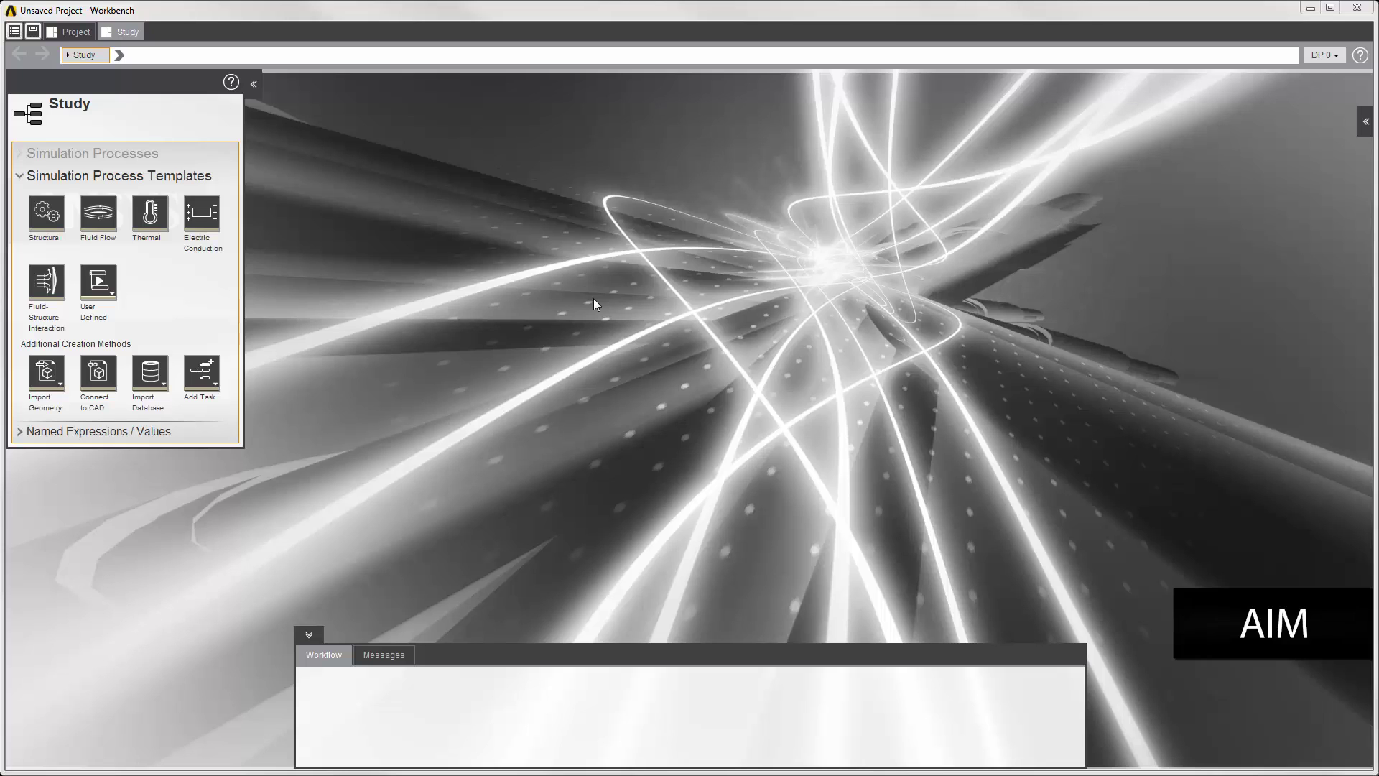
# - Create a Fluid-Structure Interaction simulation process using the DiskValve_2_split.scdoc geometry
pyautogui.click(52, 290)
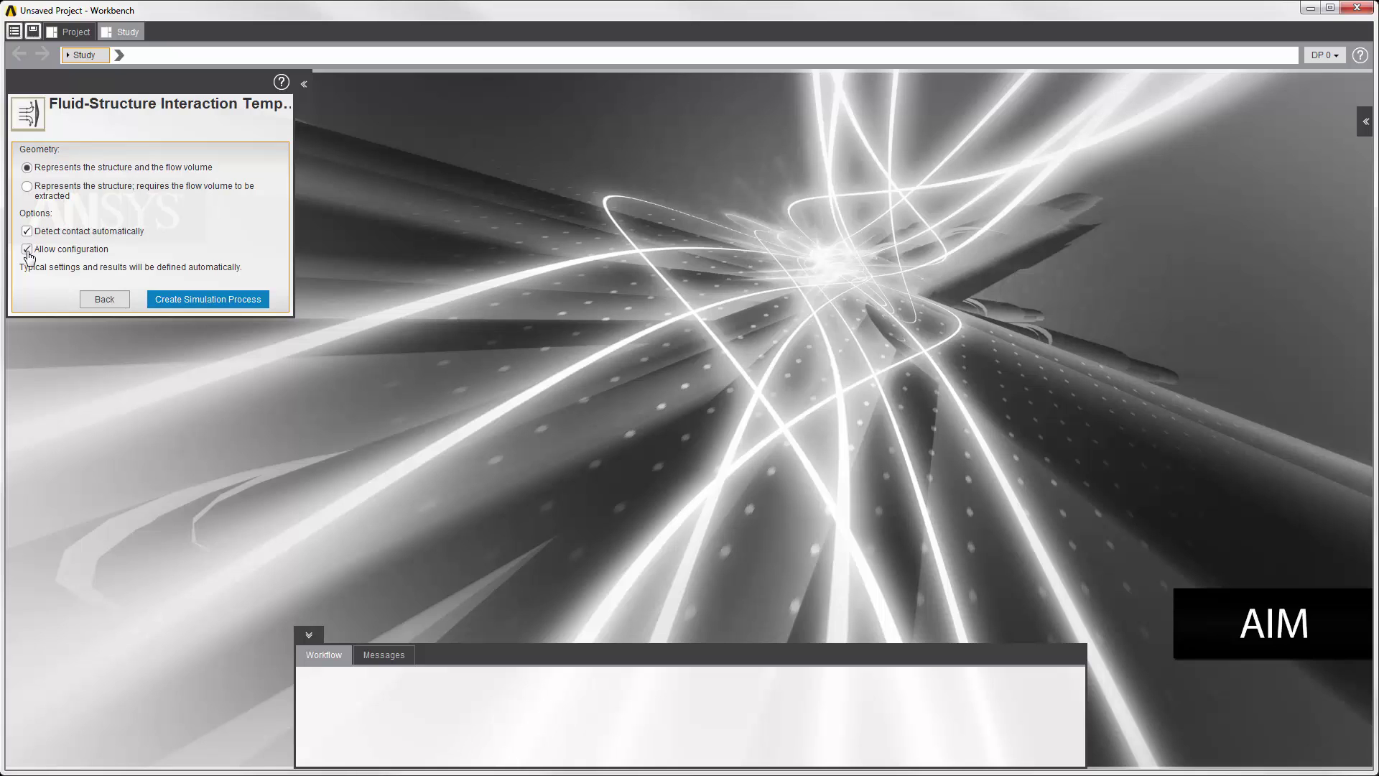
pyautogui.click(175, 301)
pyautogui.click(194, 193)
pyautogui.click(557, 406)
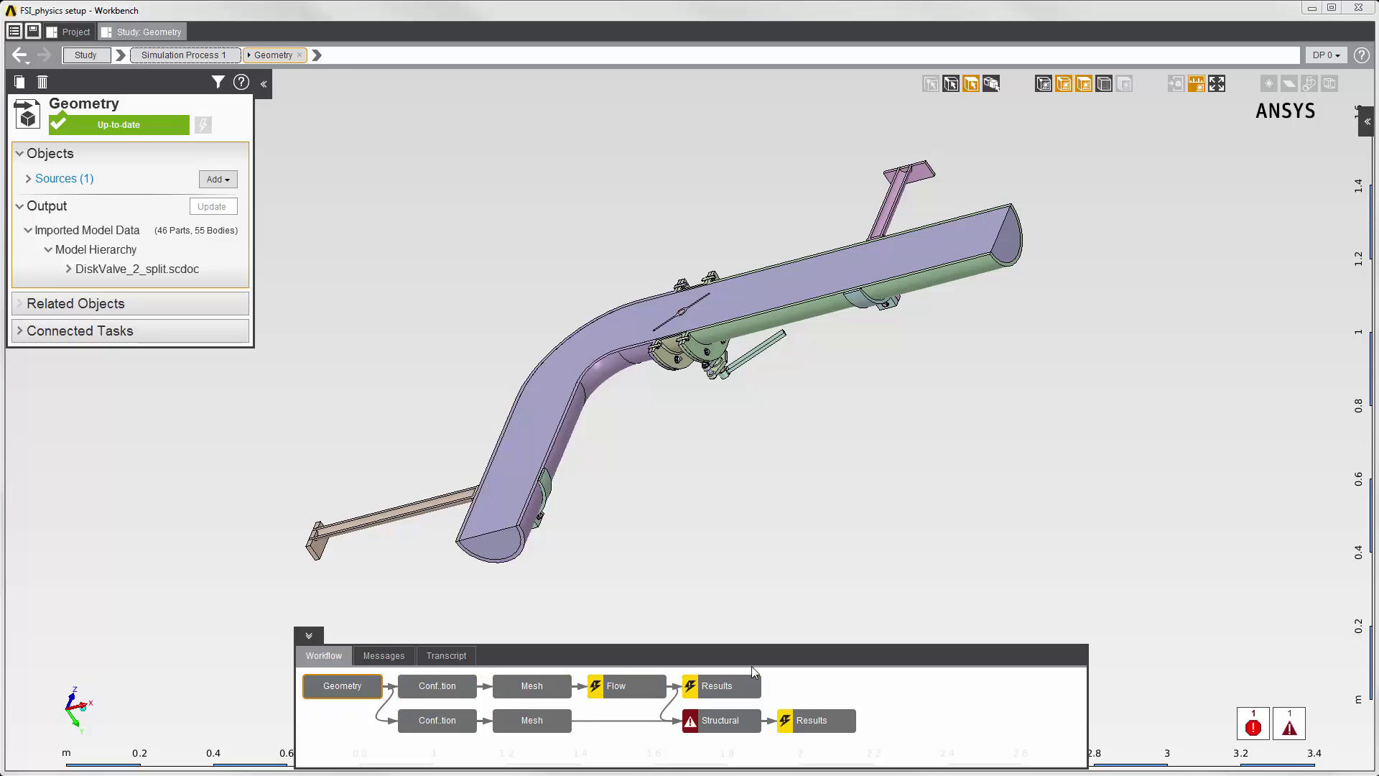
# - Review the flow configuration, mesh and five boundary conditions: Inlet, Outlet, Symmetry and two walls
pyautogui.click(434, 687)
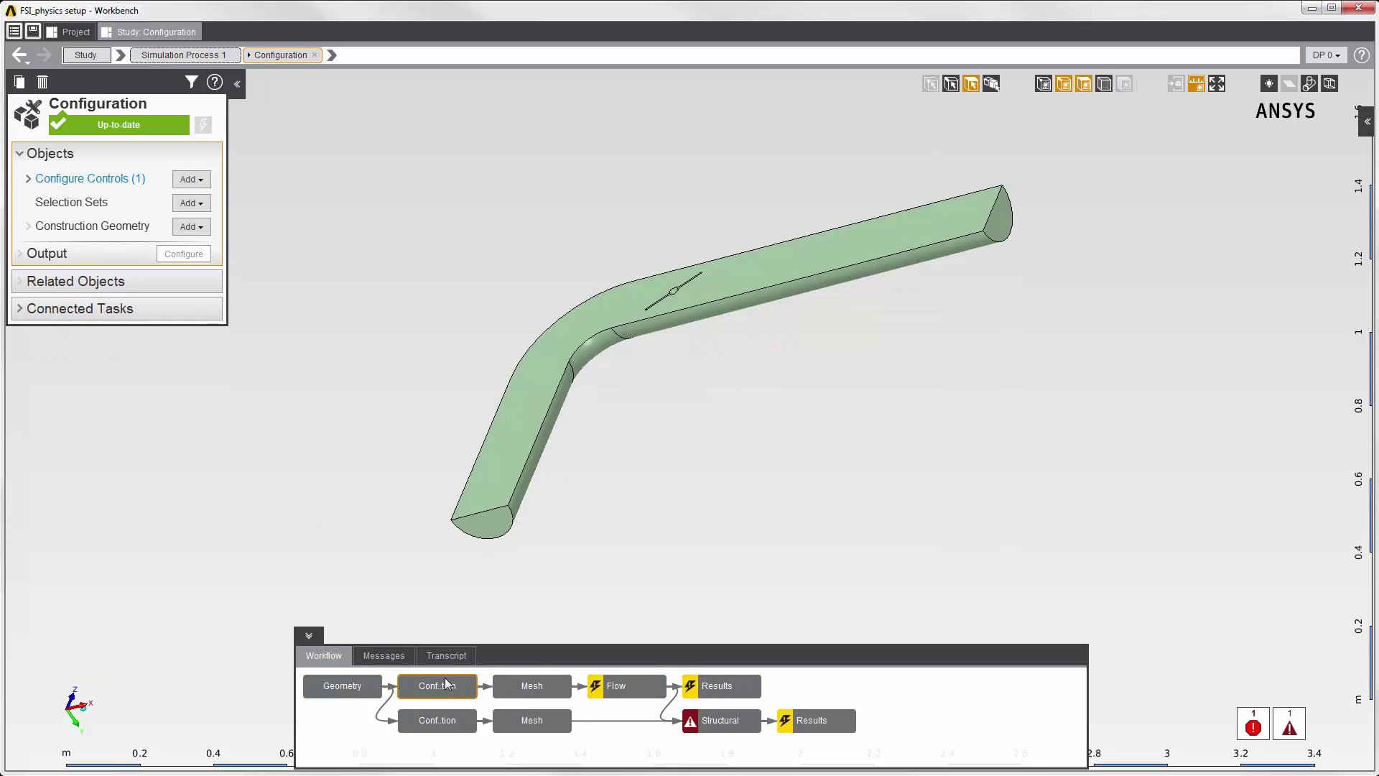
pyautogui.click(533, 691)
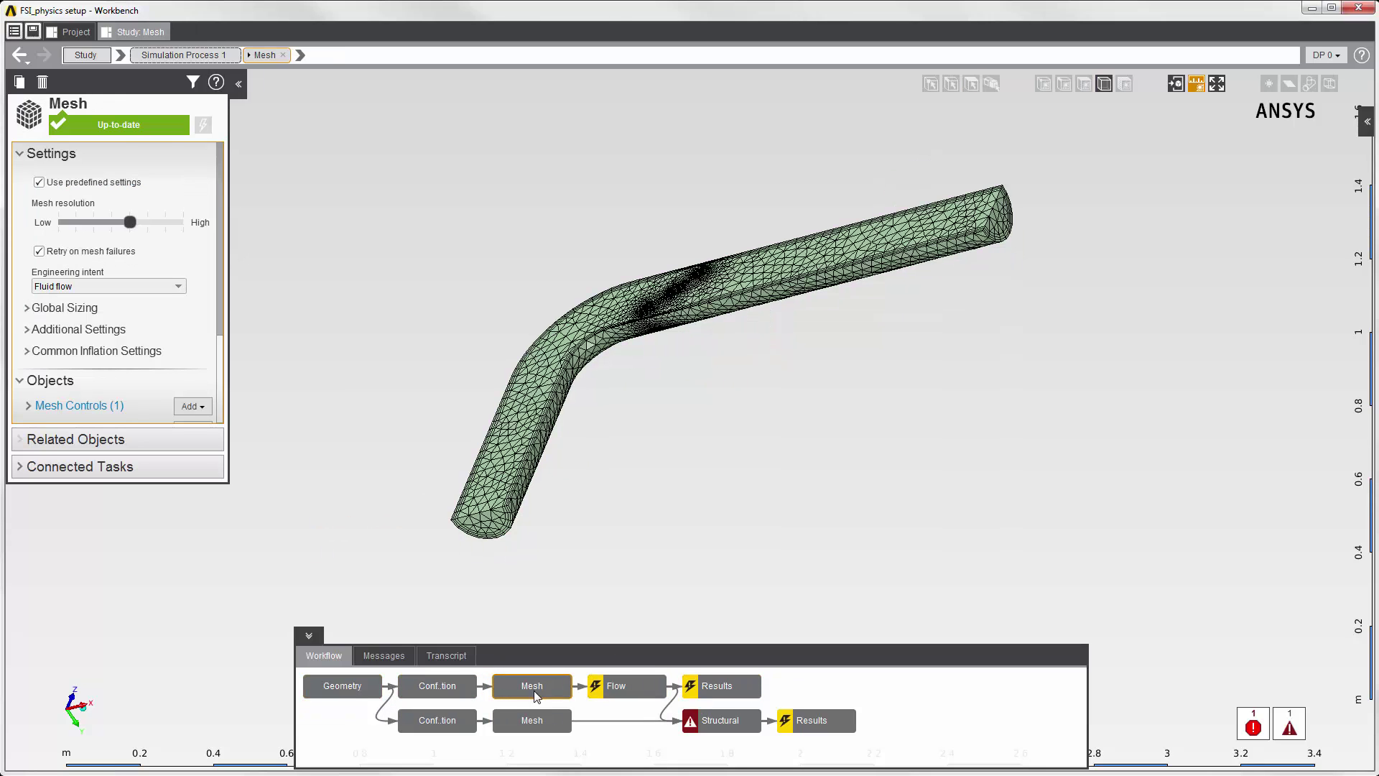
pyautogui.click(622, 687)
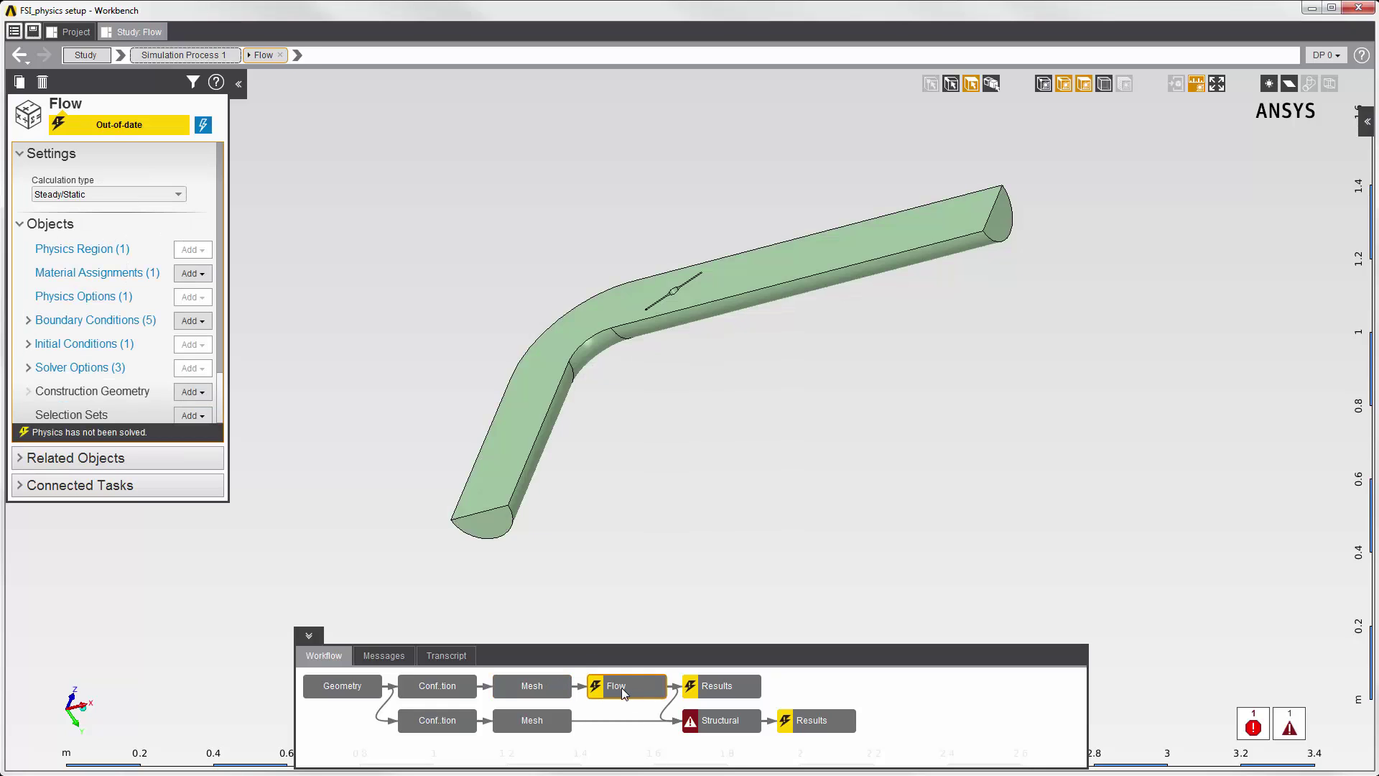
pyautogui.click(135, 325)
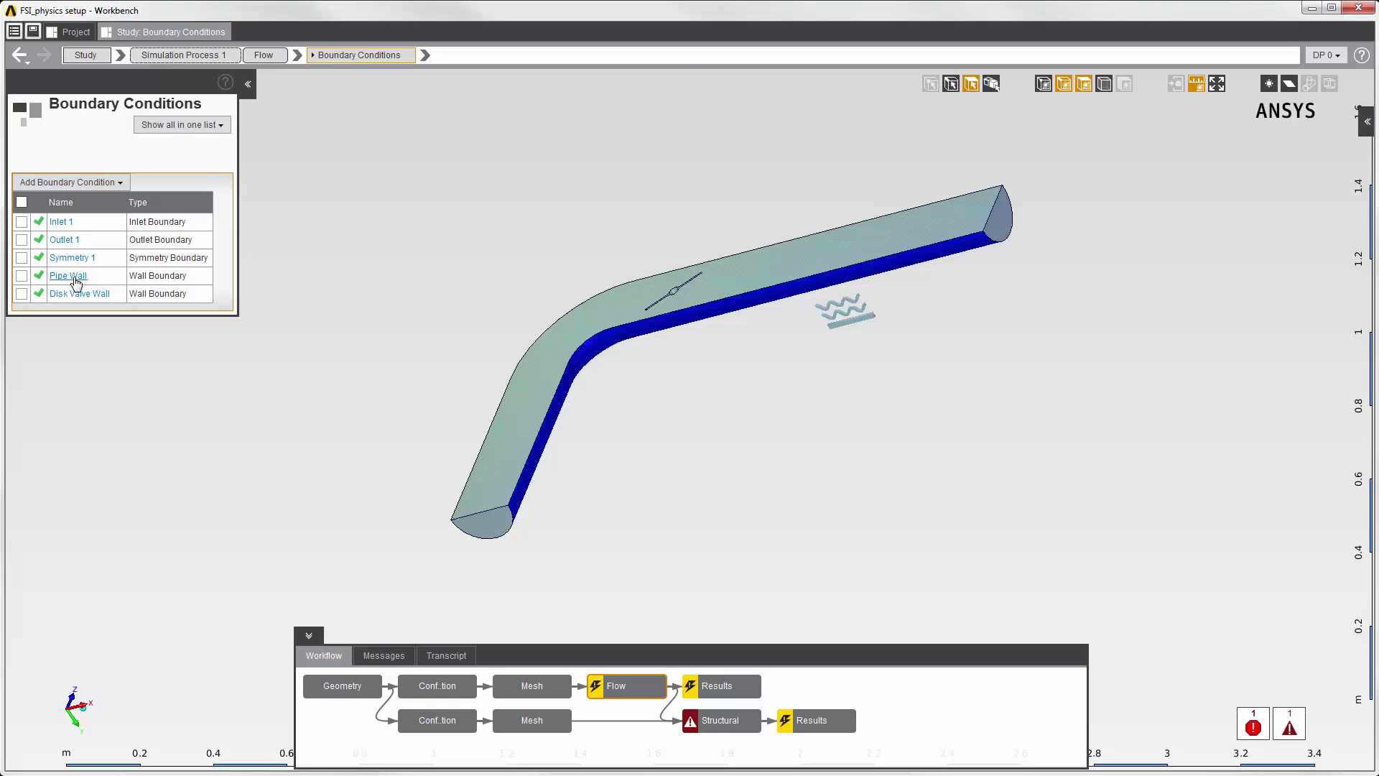
pyautogui.click(20, 55)
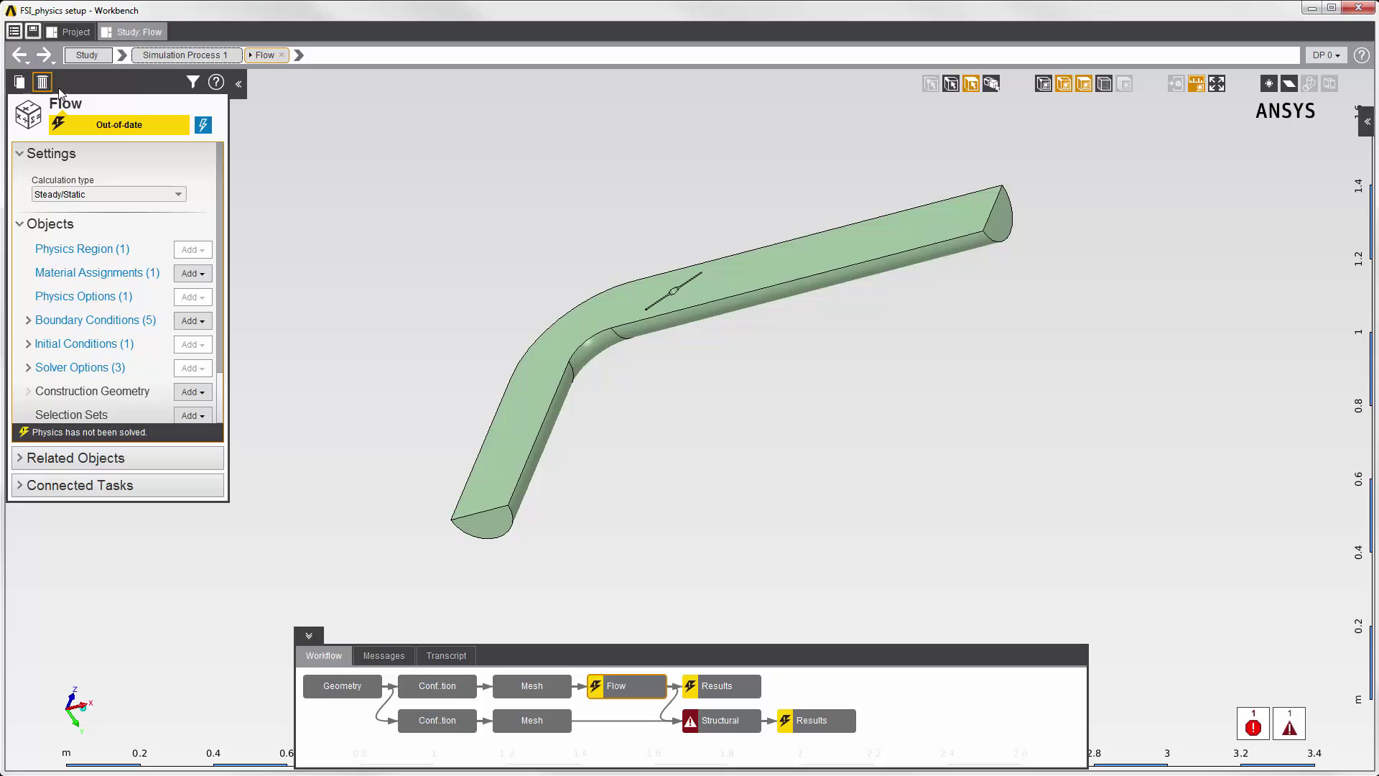
# - Solve the flow physics and update the flow Results task
pyautogui.click(201, 128)
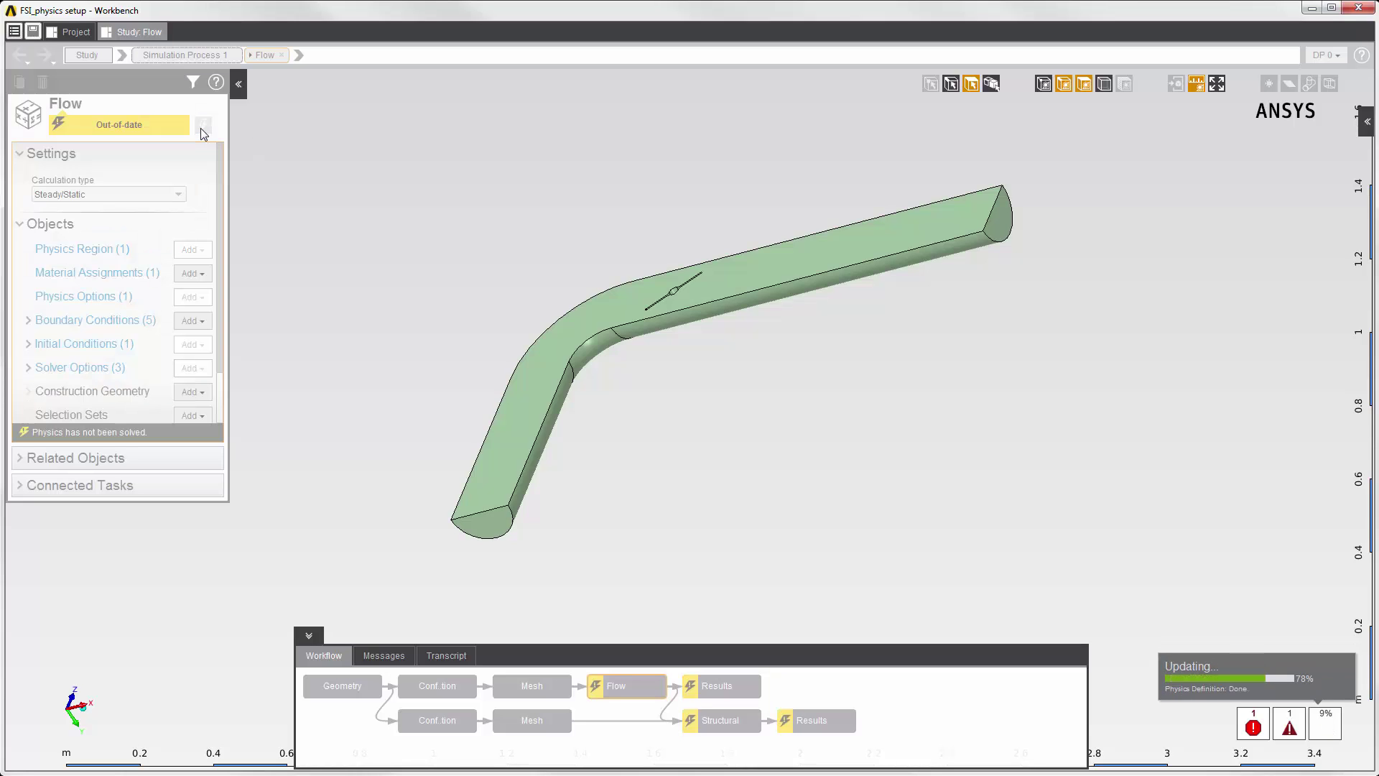
pyautogui.click(716, 682)
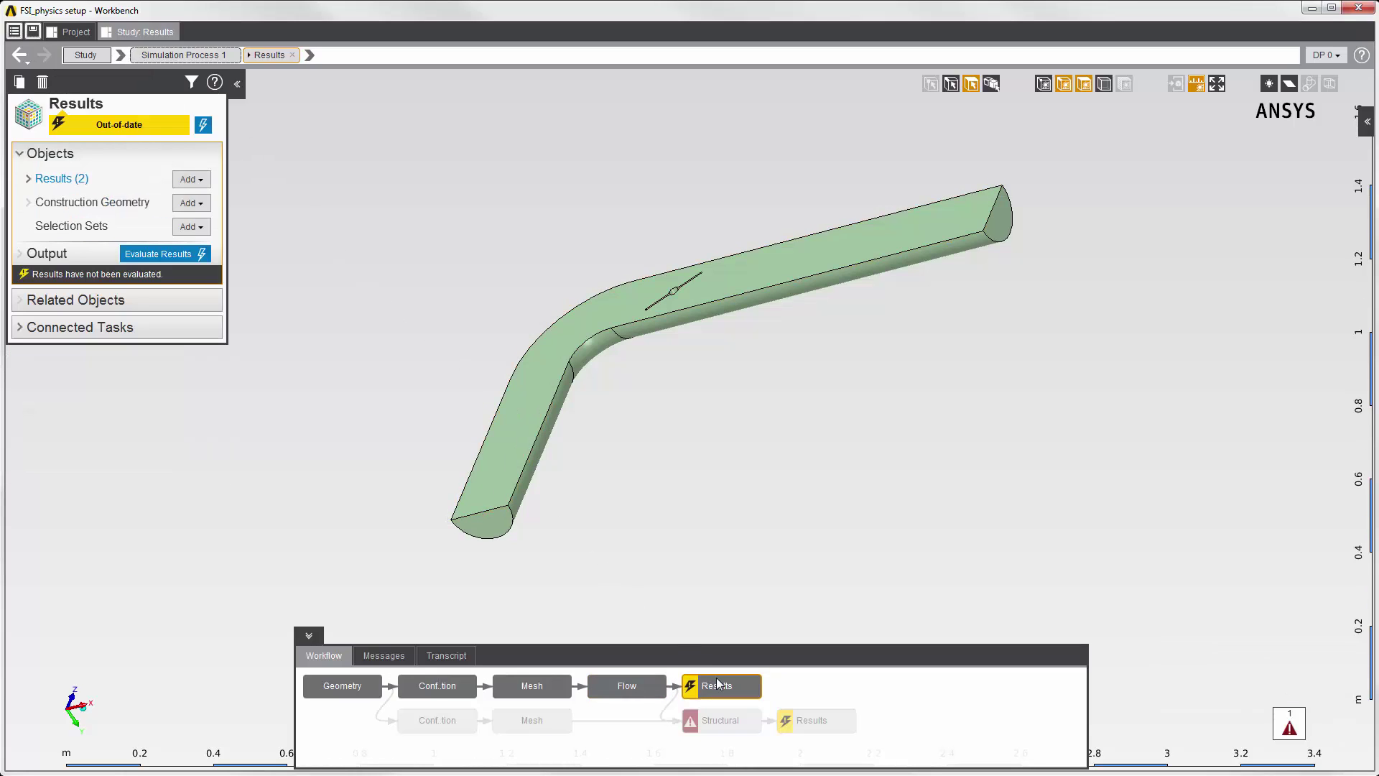
pyautogui.click(203, 125)
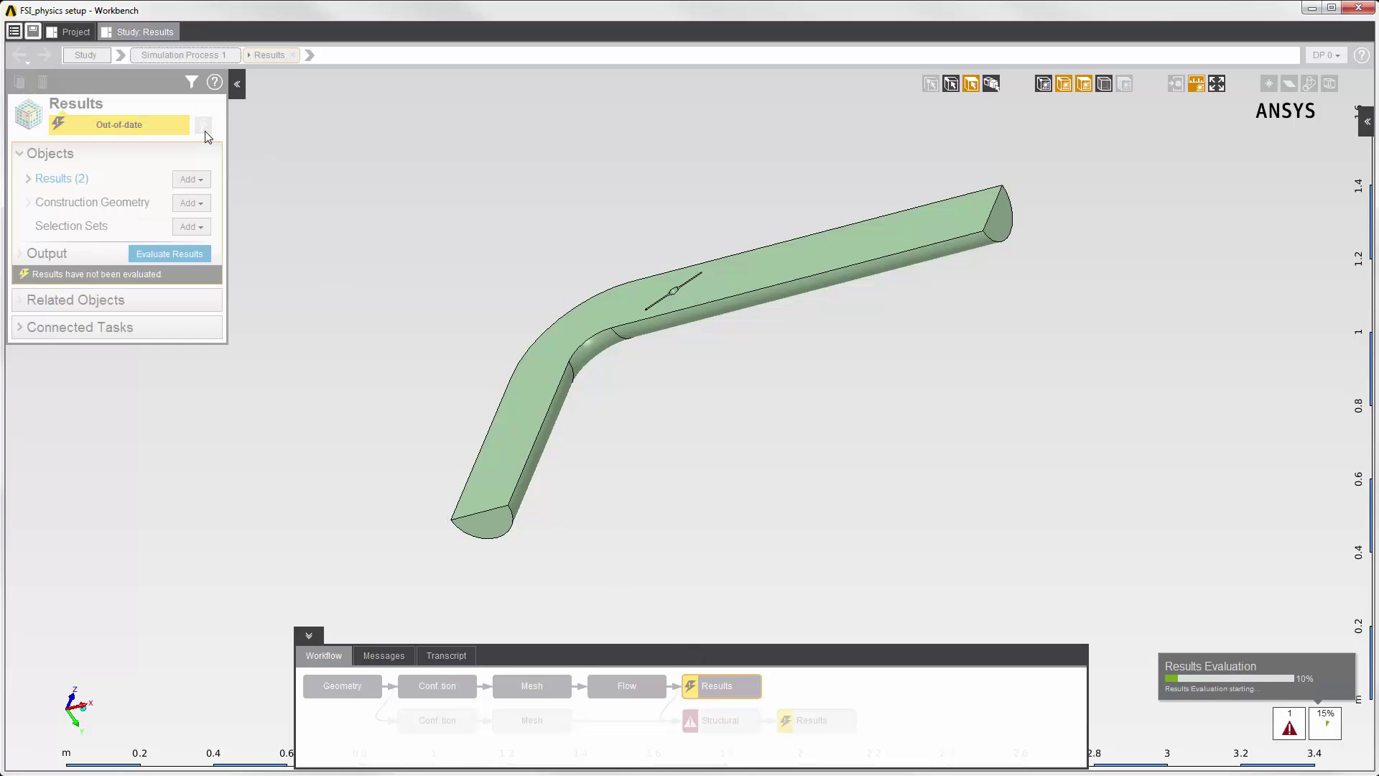
# - Display the Contour 3 pressure plot, ranging from -39995 Pa to 19068 Pa, and rotate the pipe
pyautogui.click(30, 179)
pyautogui.click(56, 213)
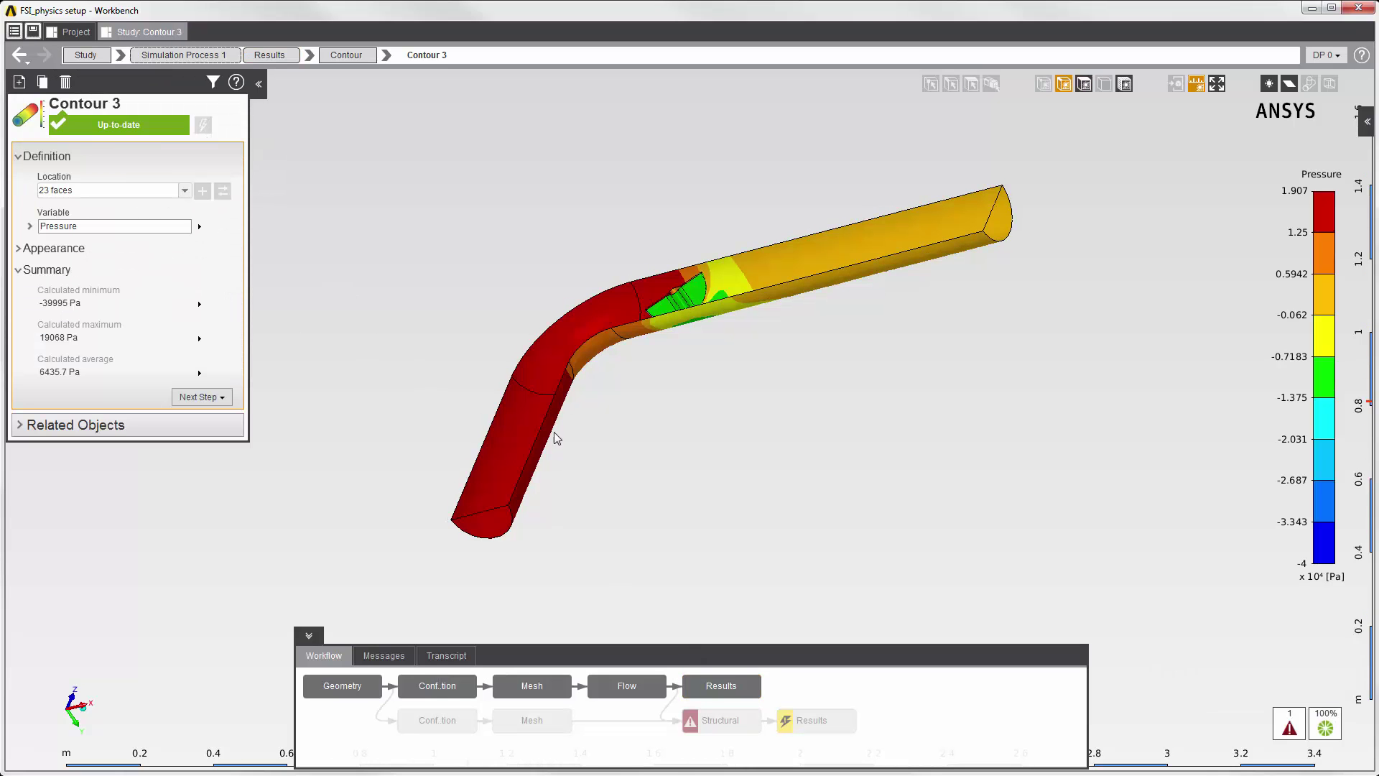
pyautogui.moveTo(658, 456)
pyautogui.mouseDown(button='middle')
pyautogui.moveTo(758, 500)
pyautogui.moveTo(683, 496)
pyautogui.mouseUp(button='middle')
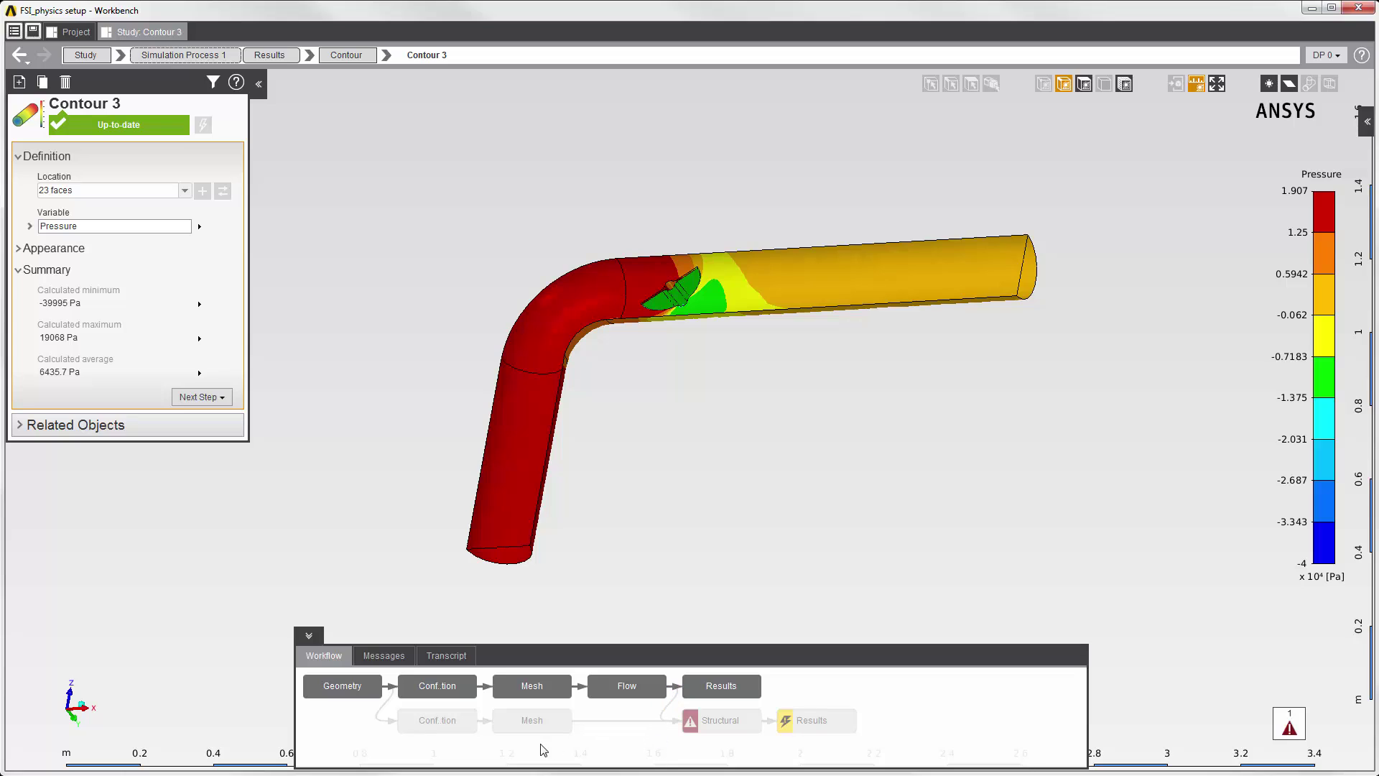
# - Review the structural configuration, mesh and Support 1–4 boundary conditions
pyautogui.click(439, 722)
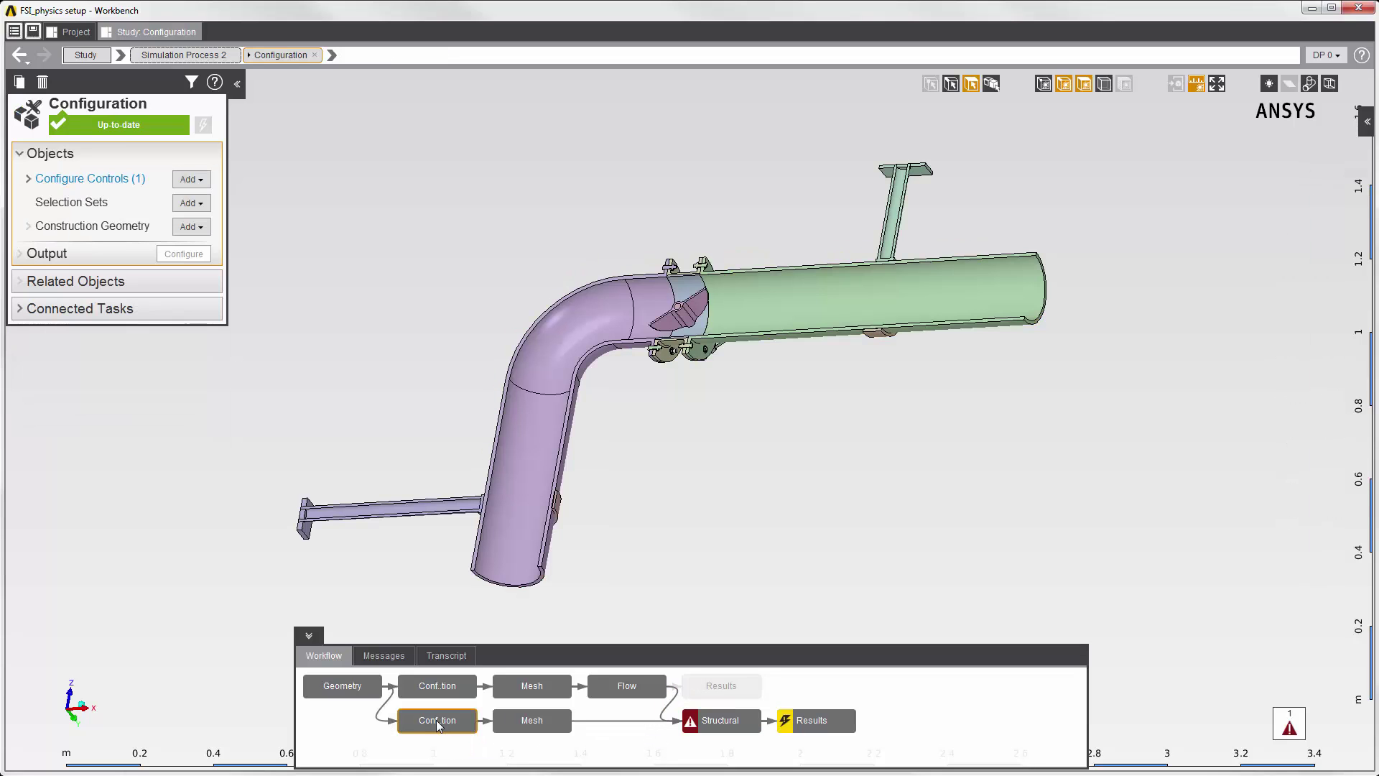
pyautogui.click(526, 721)
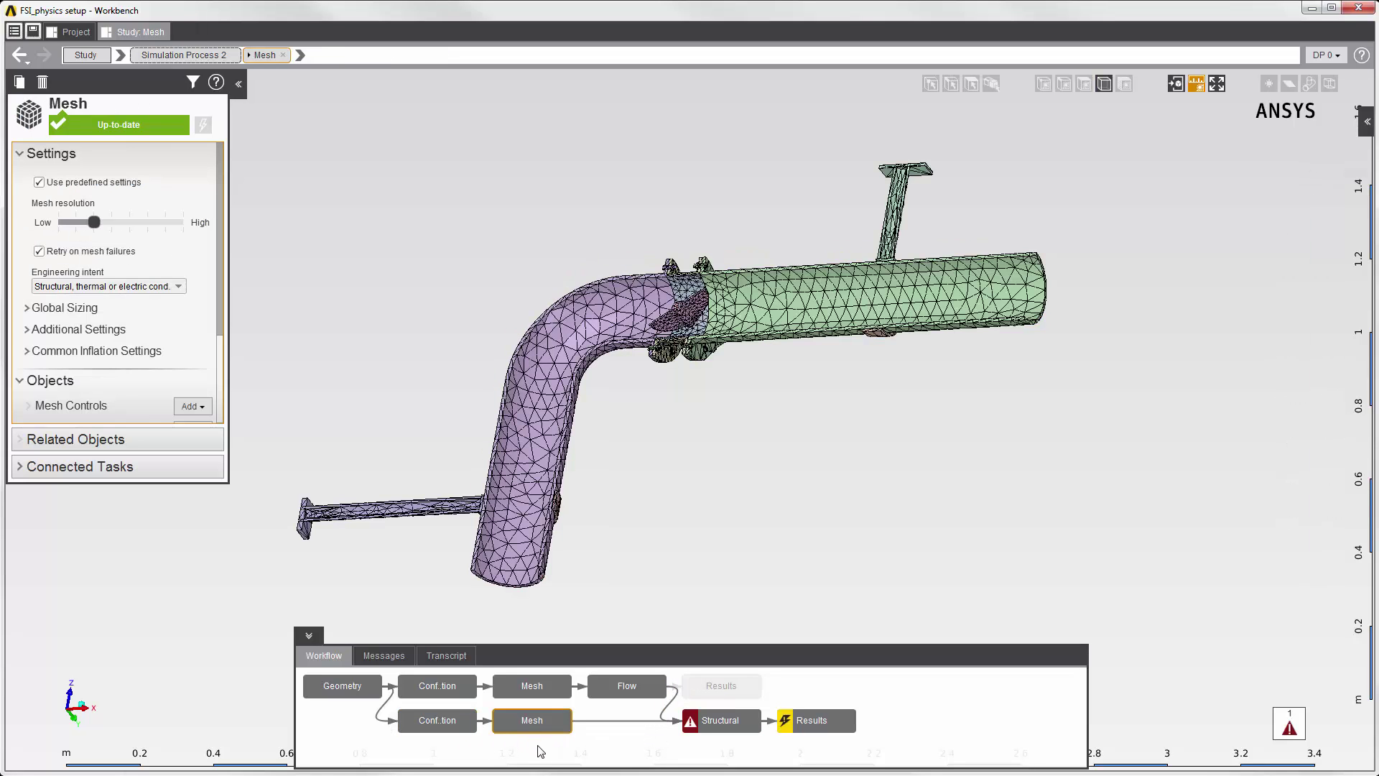
pyautogui.click(731, 723)
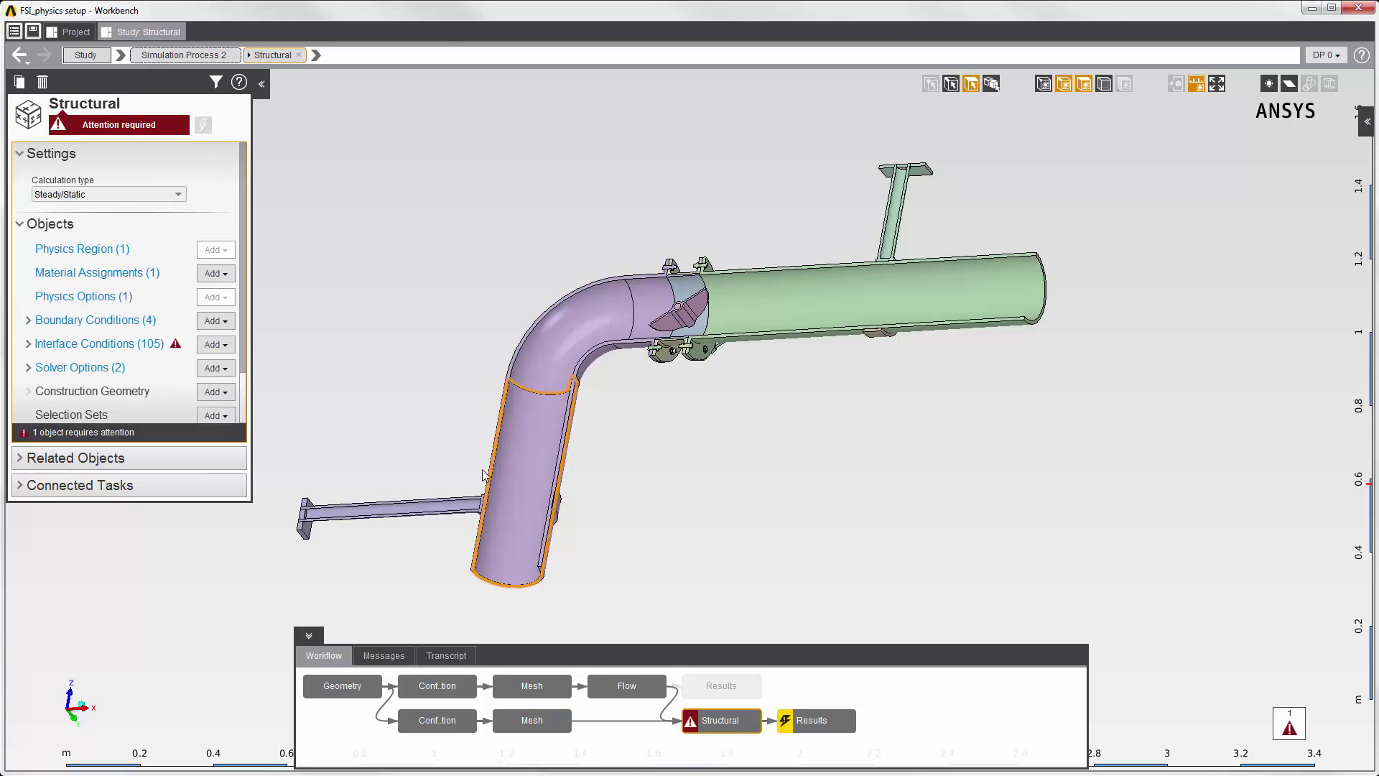
pyautogui.click(143, 321)
pyautogui.moveTo(644, 441); pyautogui.dragTo(553, 441, button='middle')
pyautogui.moveTo(83, 228)
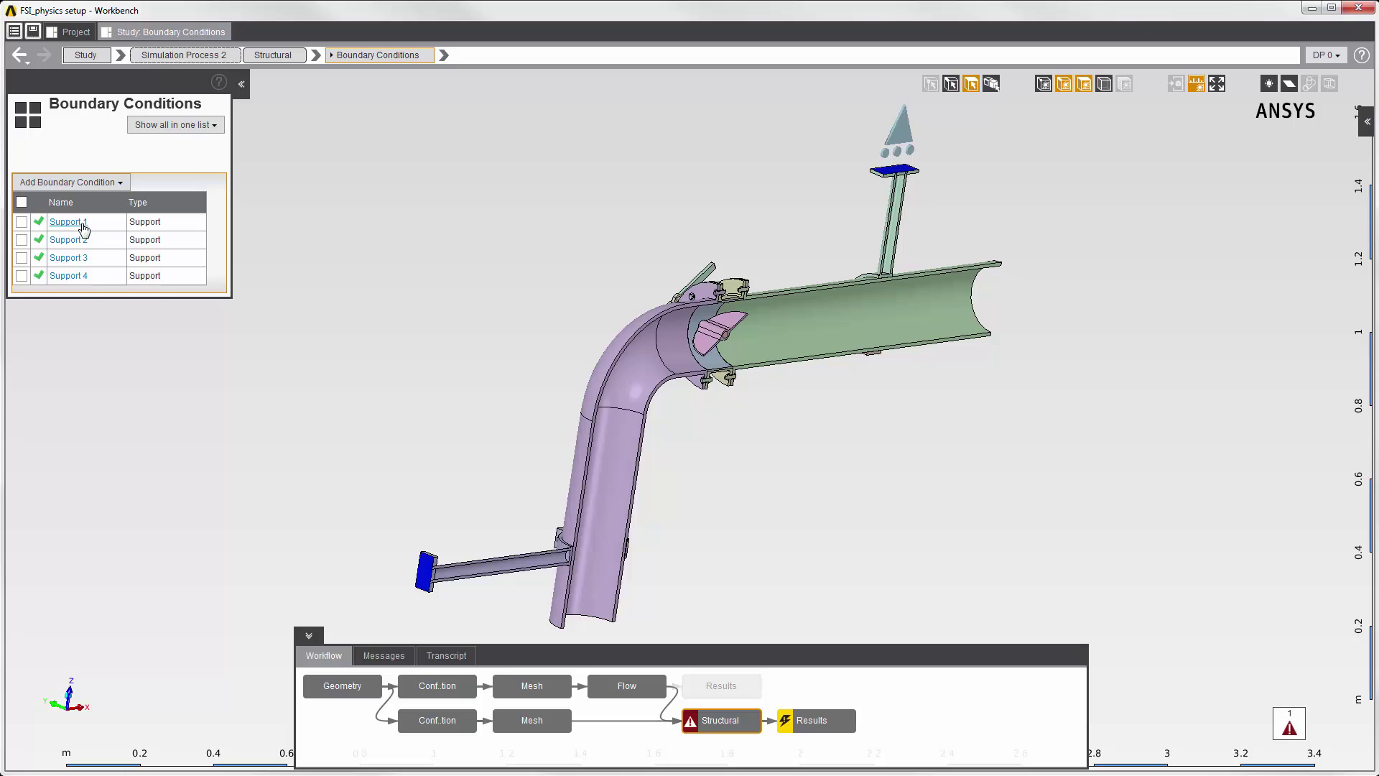
pyautogui.moveTo(759, 476); pyautogui.dragTo(682, 477, button='middle')
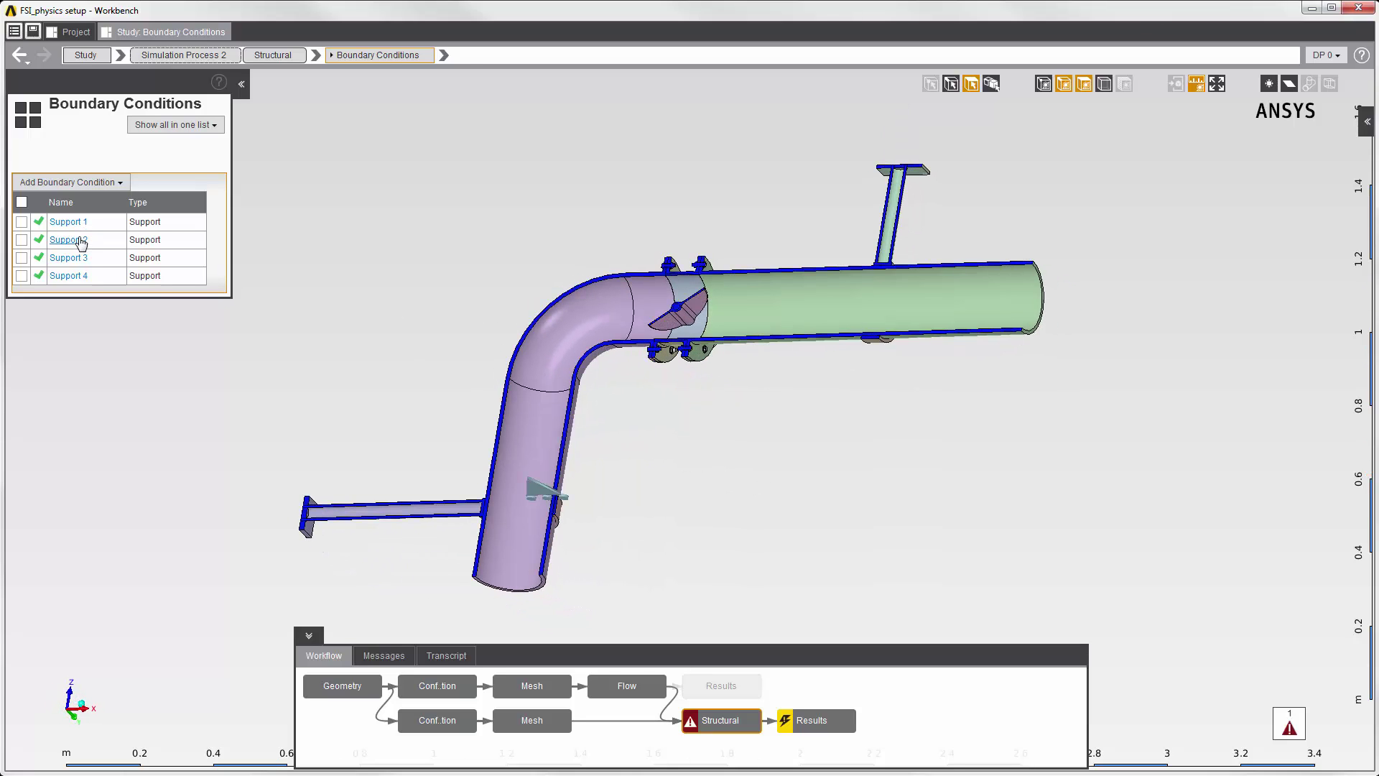
pyautogui.moveTo(67, 279)
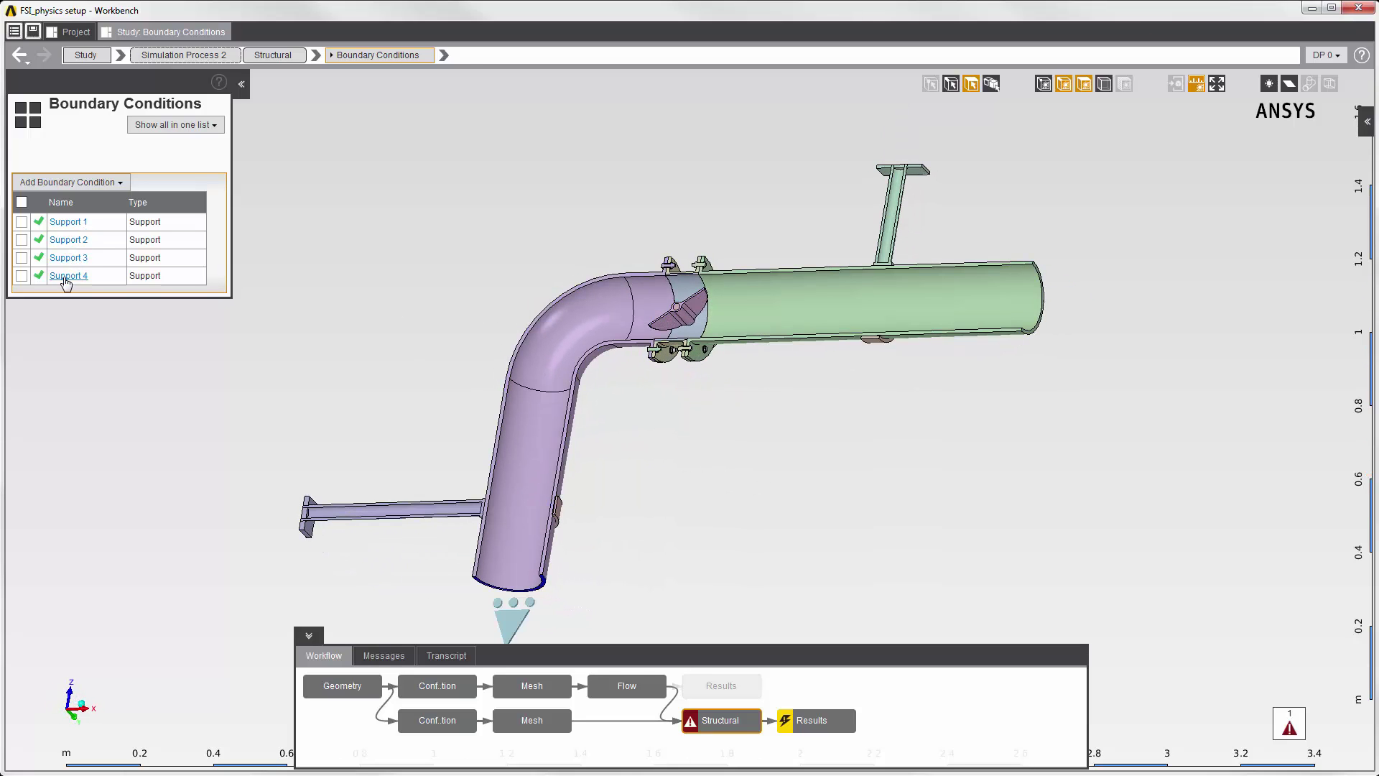
pyautogui.click(19, 55)
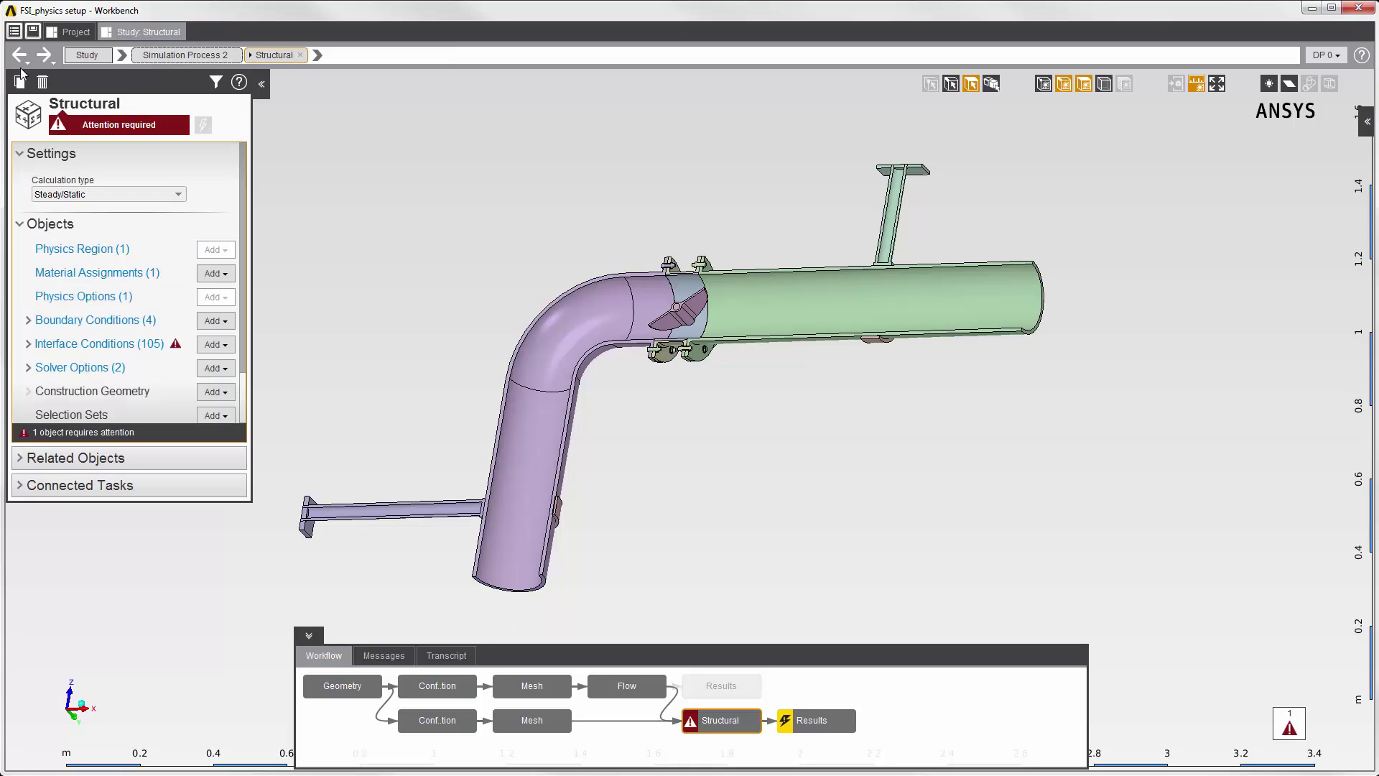
# - Assign the downstream, elbow and lower pipe faces as the Physics Coupling 1 target location
pyautogui.click(99, 343)
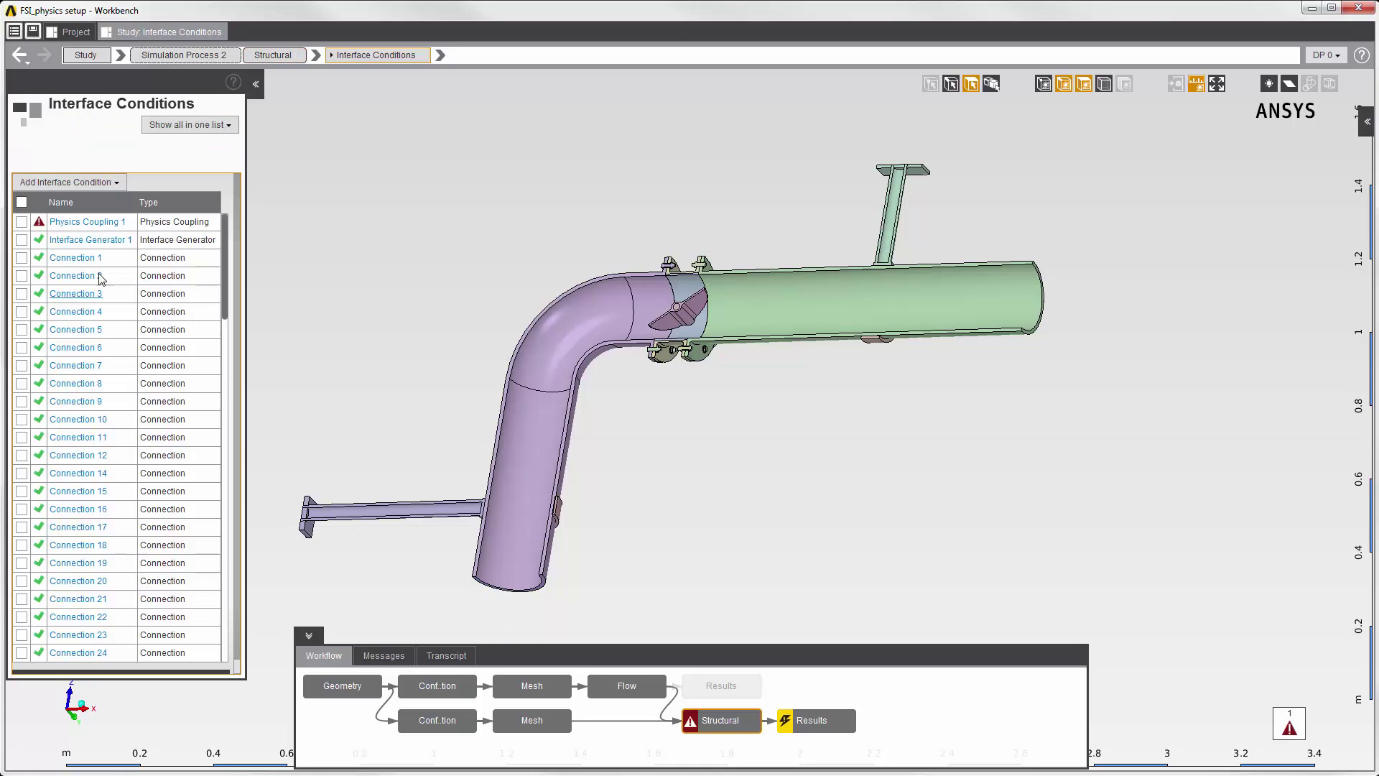
pyautogui.click(87, 222)
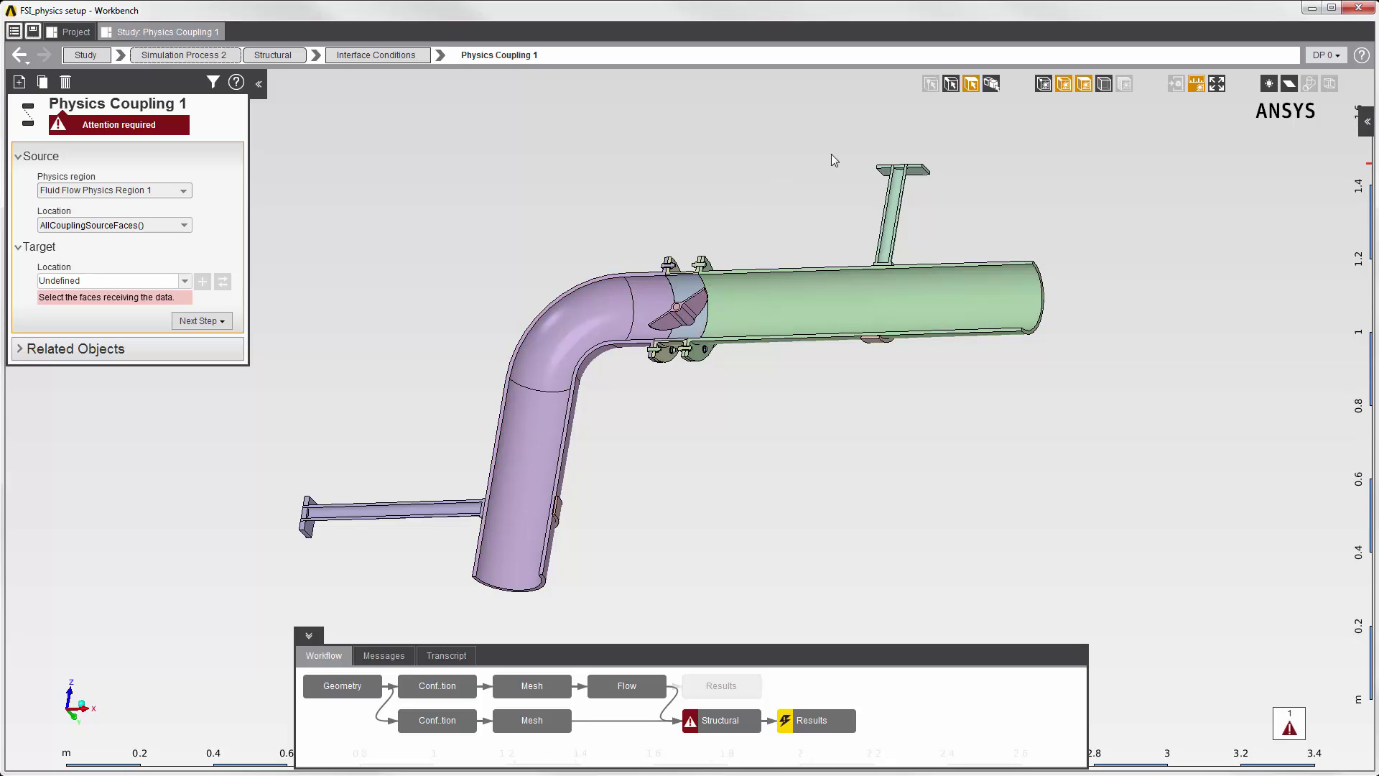
pyautogui.click(797, 304)
pyautogui.keyDown('ctrl'); pyautogui.click(655, 293); pyautogui.keyUp('ctrl')
pyautogui.keyDown('ctrl'); pyautogui.click(557, 345); pyautogui.keyUp('ctrl')
pyautogui.keyDown('ctrl'); pyautogui.click(526, 418); pyautogui.keyUp('ctrl')
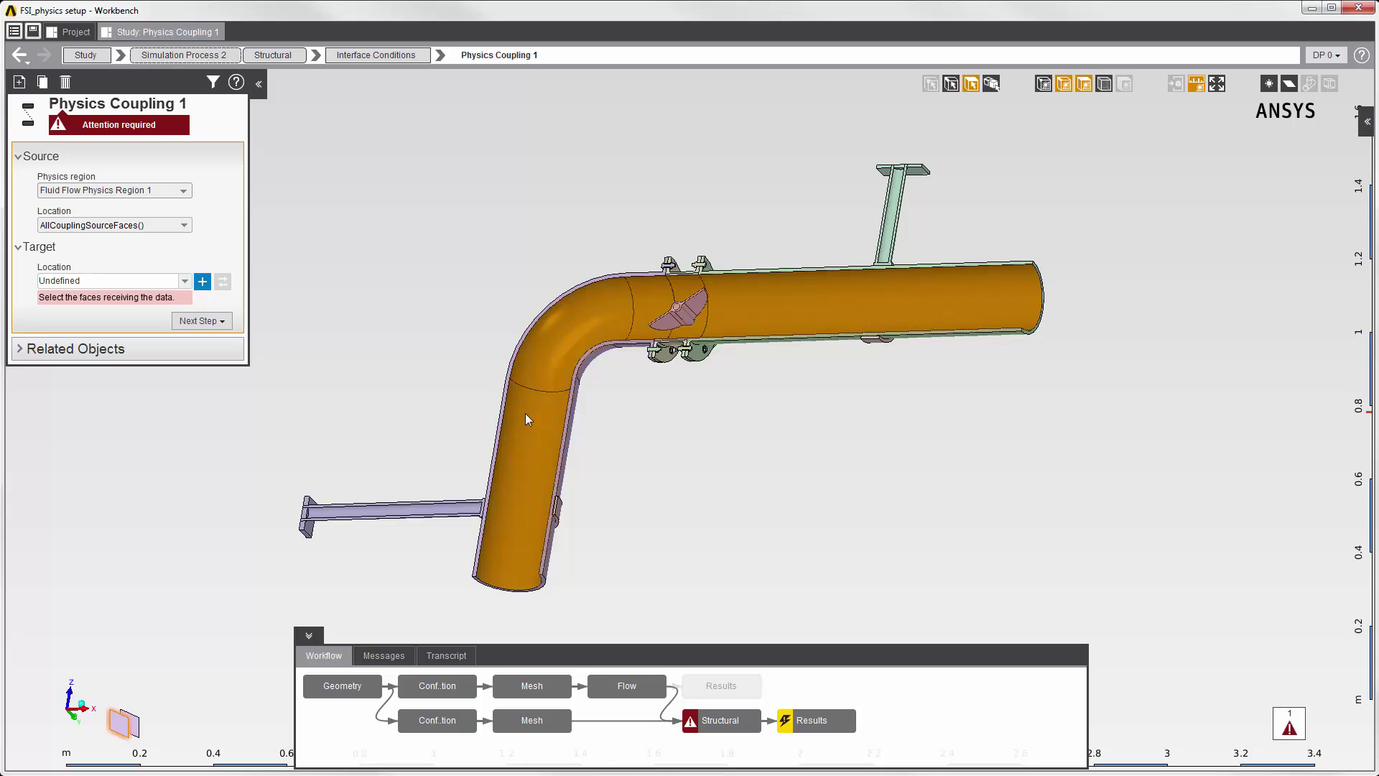
pyautogui.click(201, 281)
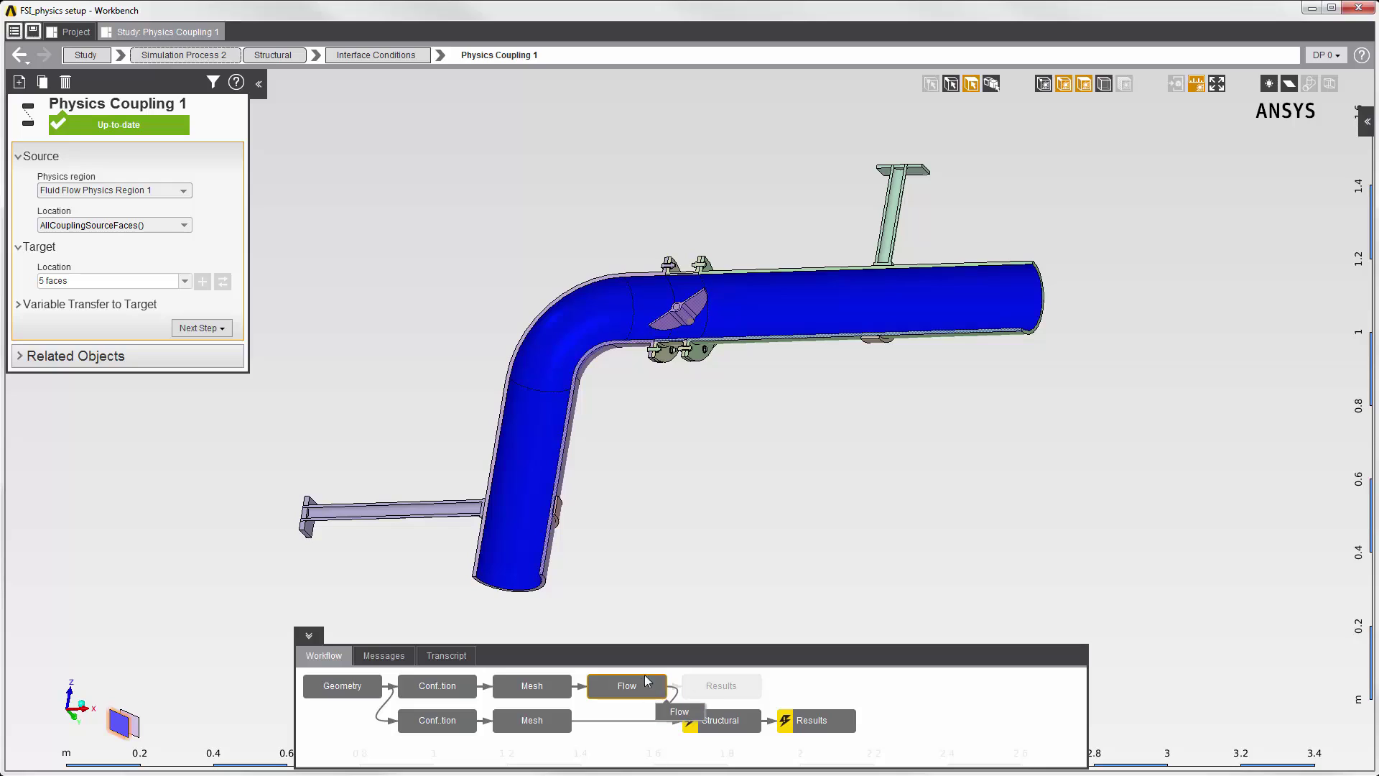
# - Set the coupling source location to Pipe Wall and return to the Structural panel
pyautogui.click(184, 226)
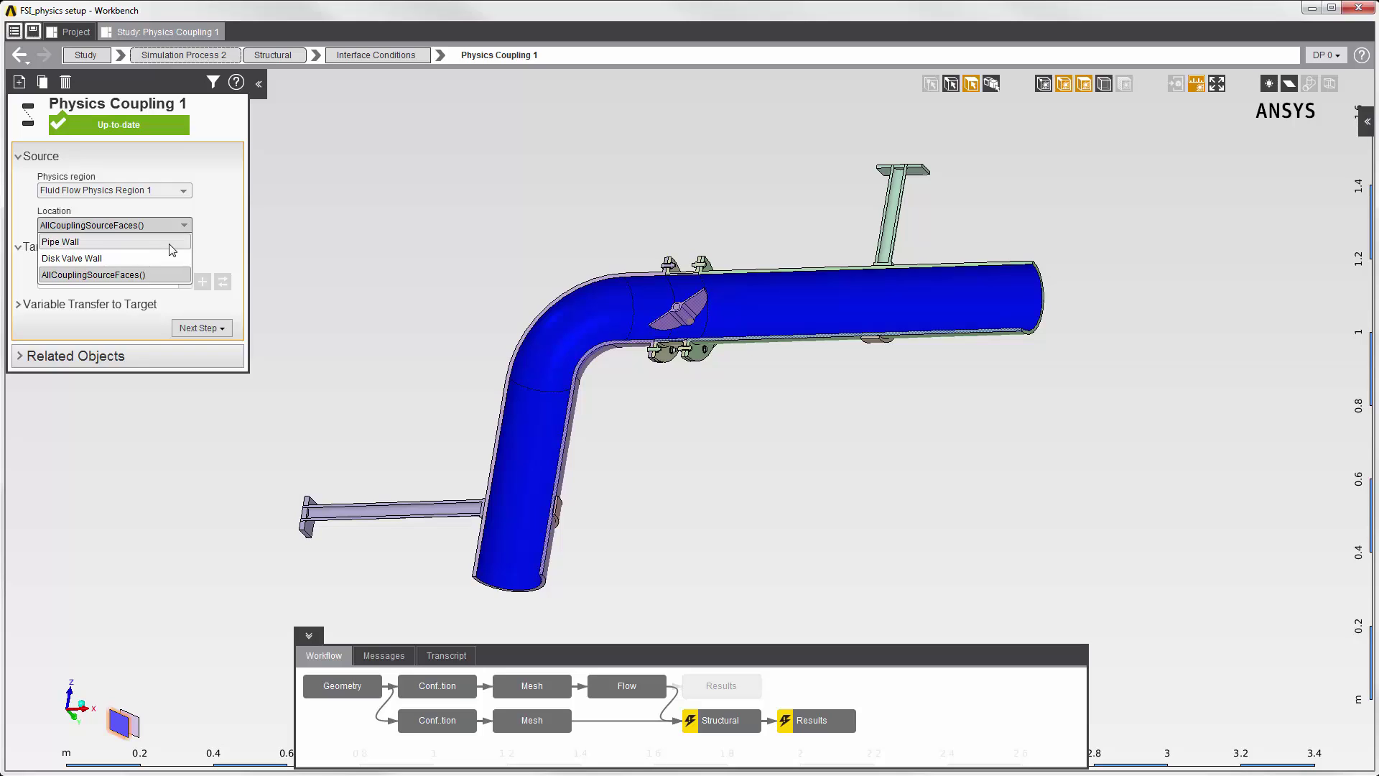
pyautogui.click(170, 244)
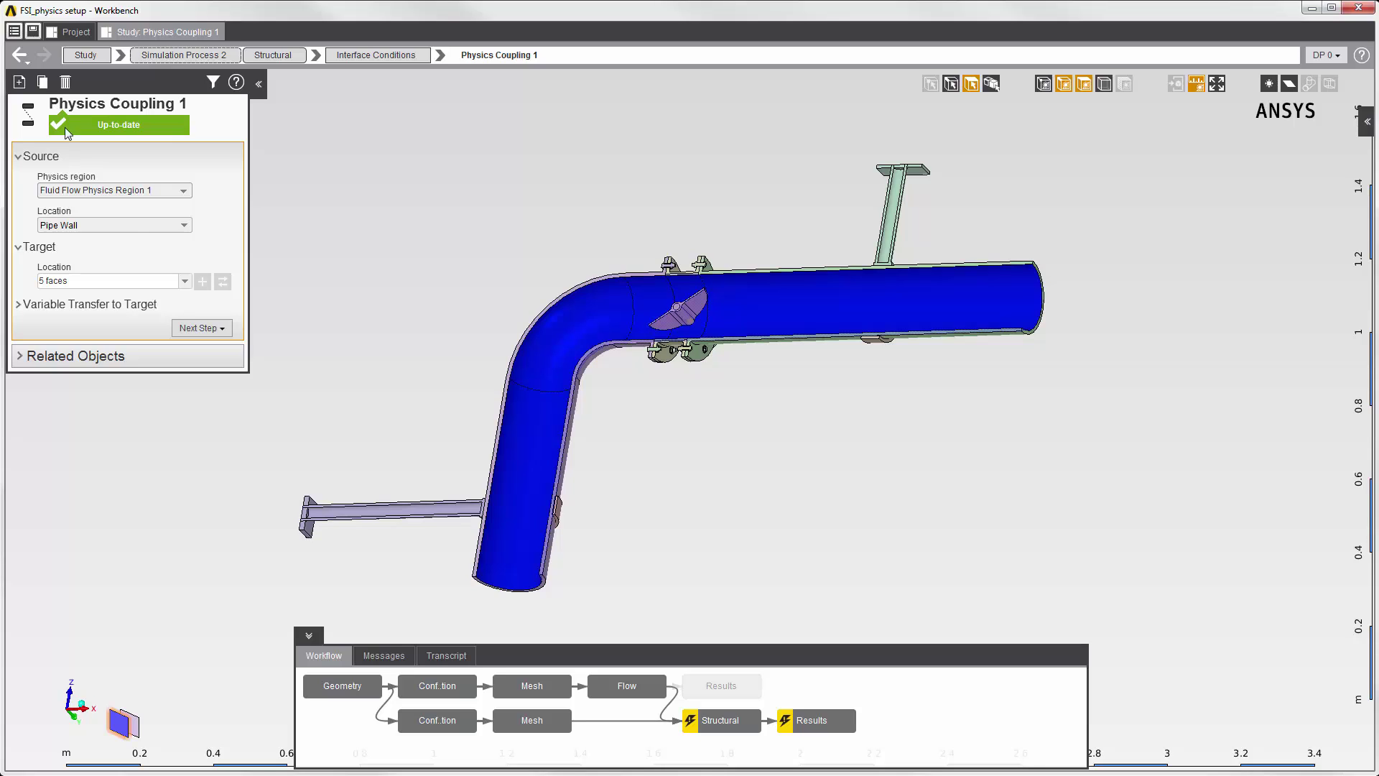
pyautogui.click(18, 56)
pyautogui.click(19, 56)
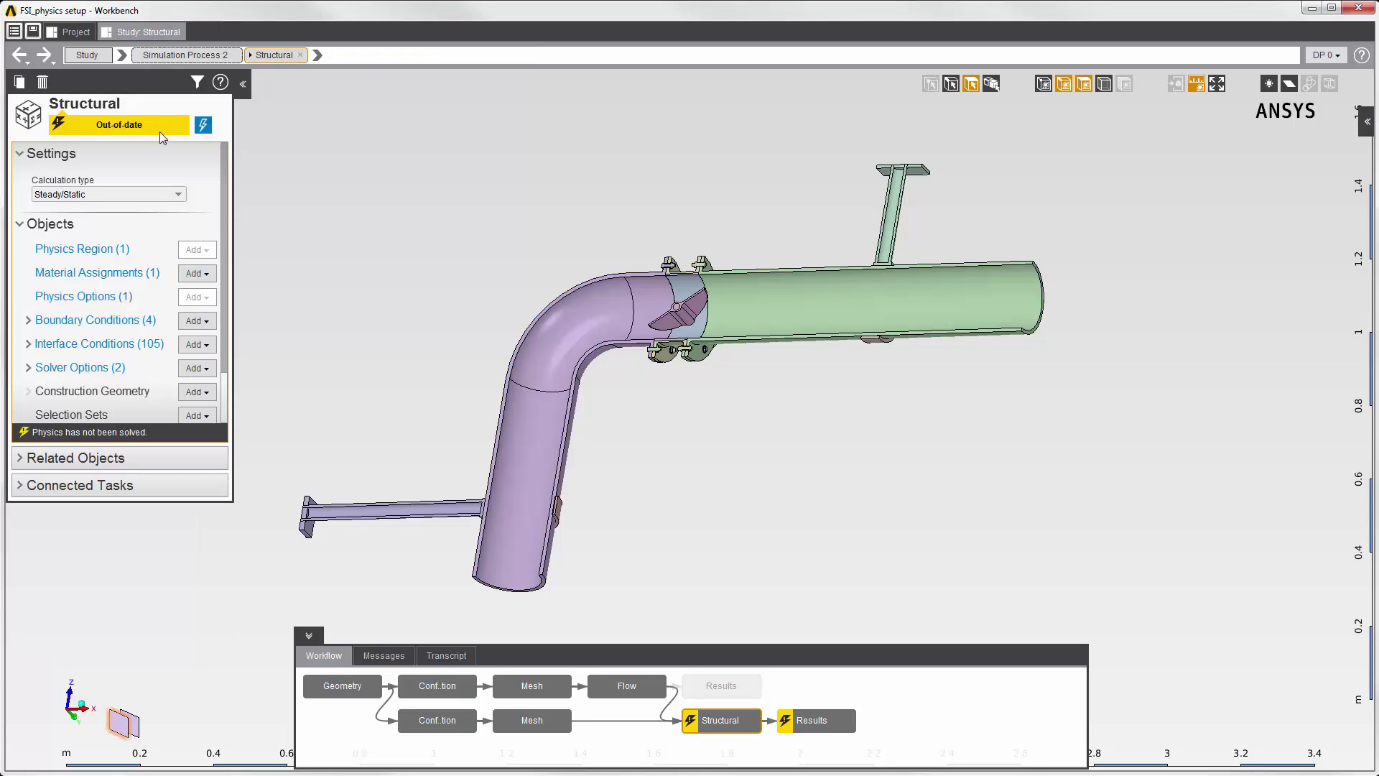
# - Solve the structural physics and check the transcript's 100% face-mapping diagnostics
pyautogui.click(203, 127)
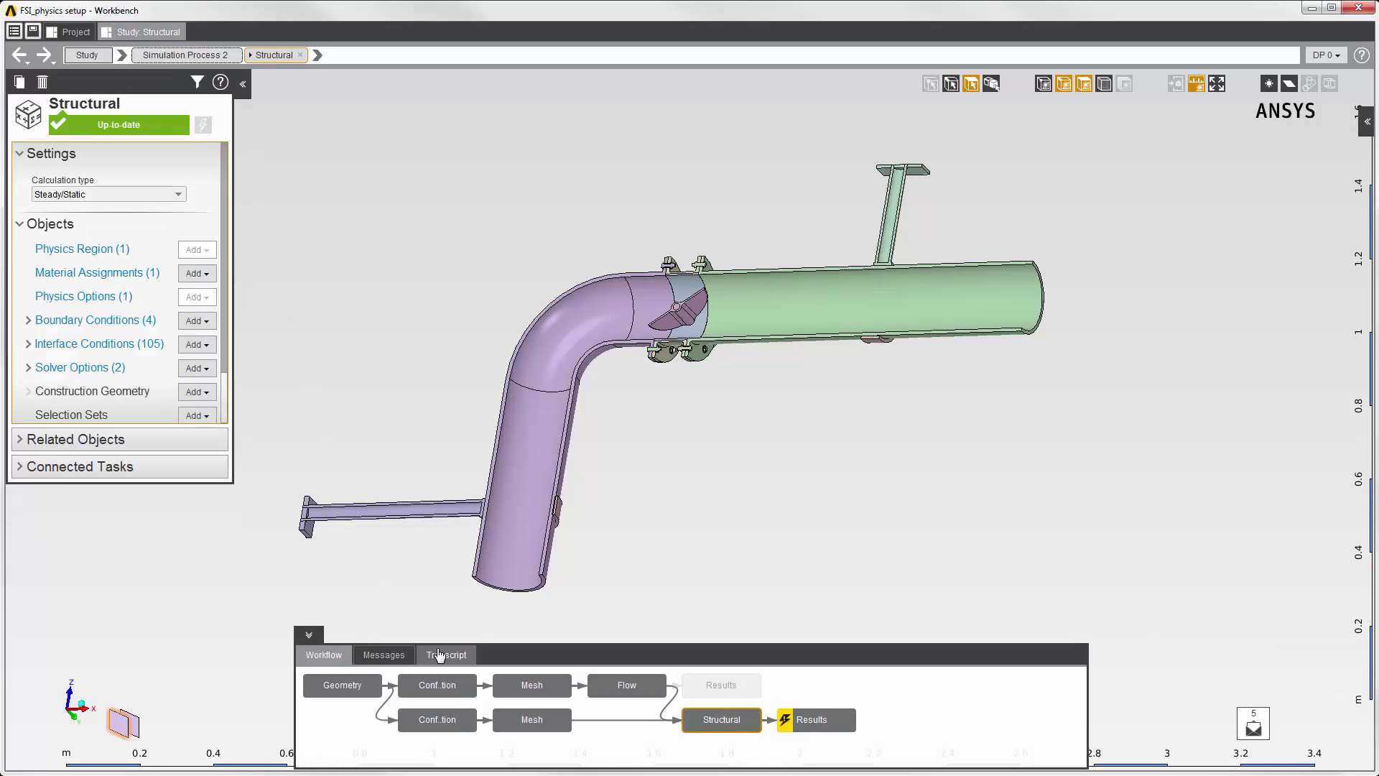
pyautogui.click(440, 654)
pyautogui.moveTo(486, 643); pyautogui.dragTo(485, 457)
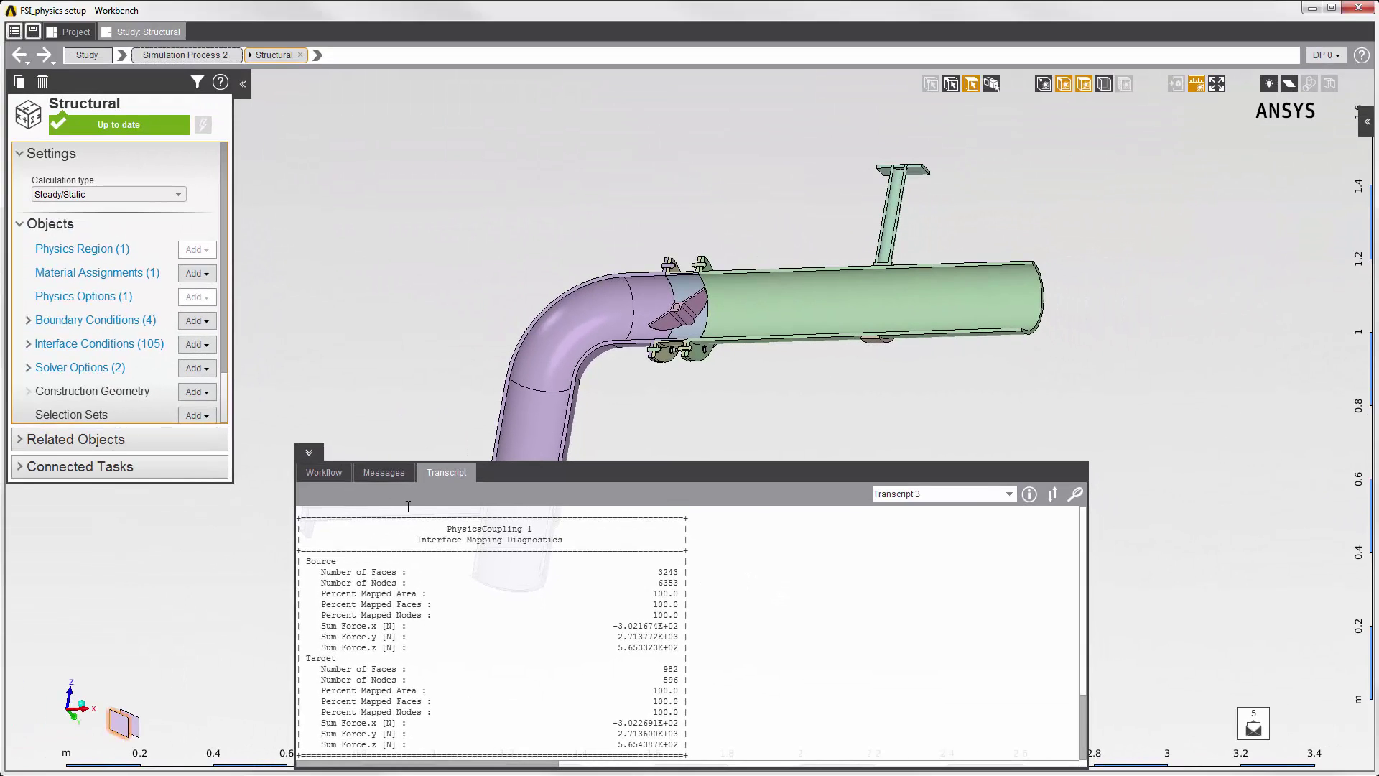
# - Update the structural Results to evaluate Displacement Magnitude and Equivalent Stress
pyautogui.click(274, 431)
pyautogui.moveTo(465, 416); pyautogui.dragTo(492, 661)
pyautogui.click(811, 731)
pyautogui.click(203, 126)
# - View the Displacement Magnitude contour, then switch to Equivalent Stress and orbit the pipe
pyautogui.click(52, 236)
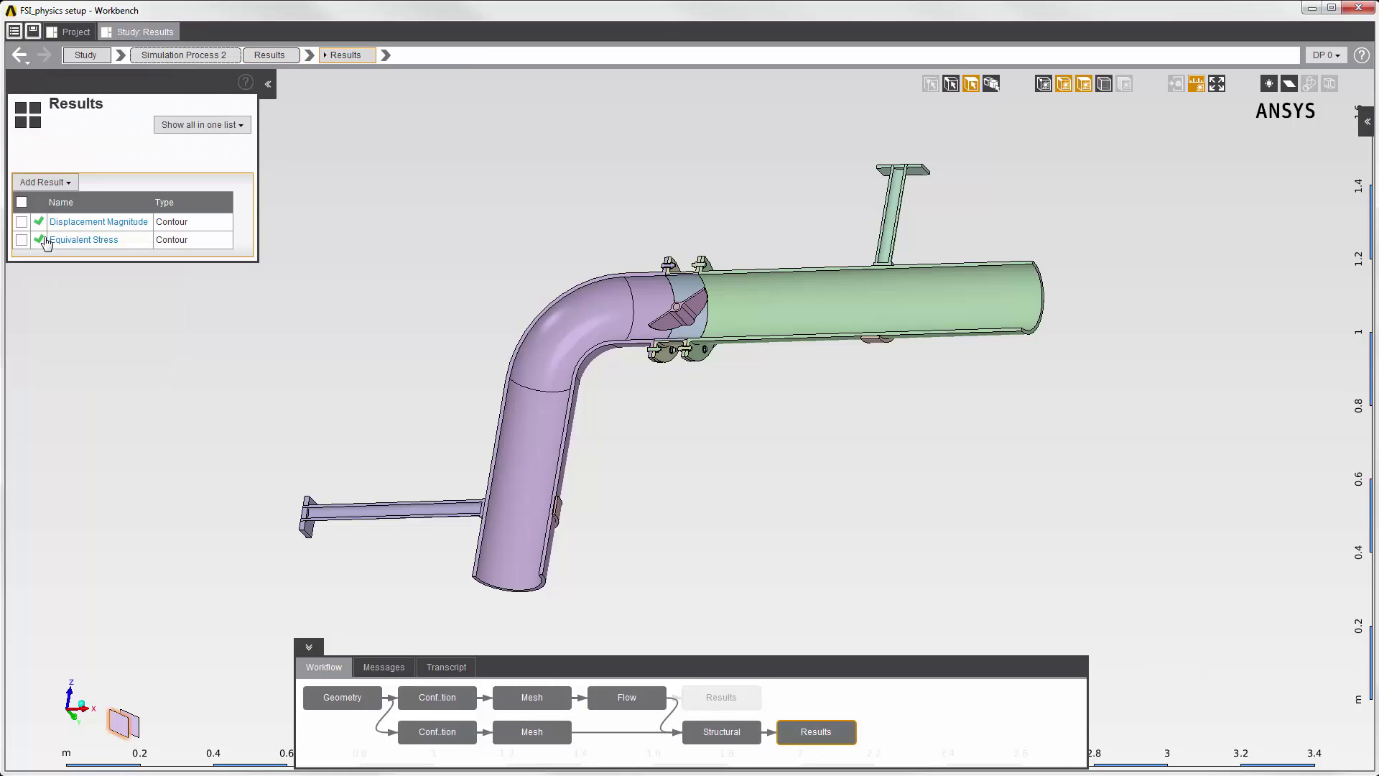
pyautogui.click(66, 224)
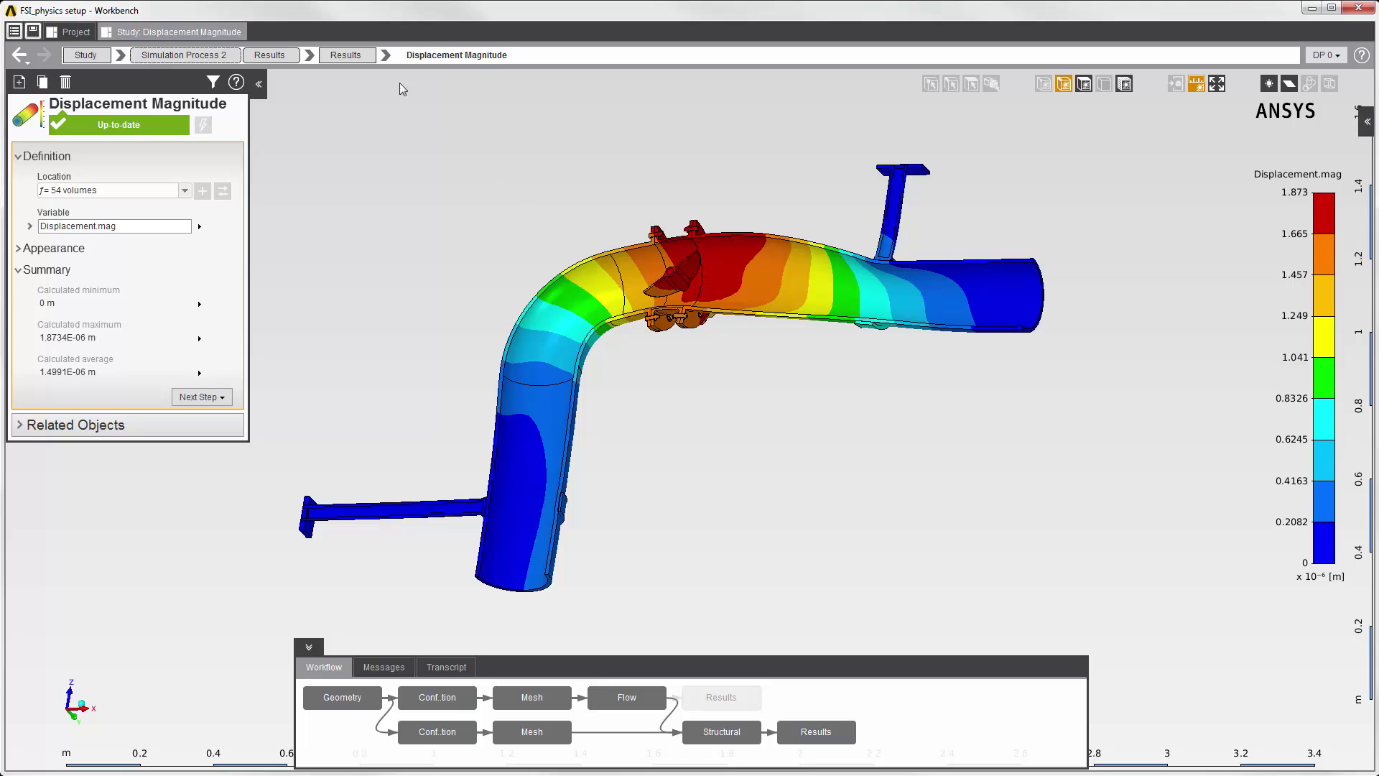
pyautogui.click(387, 57)
pyautogui.click(417, 108)
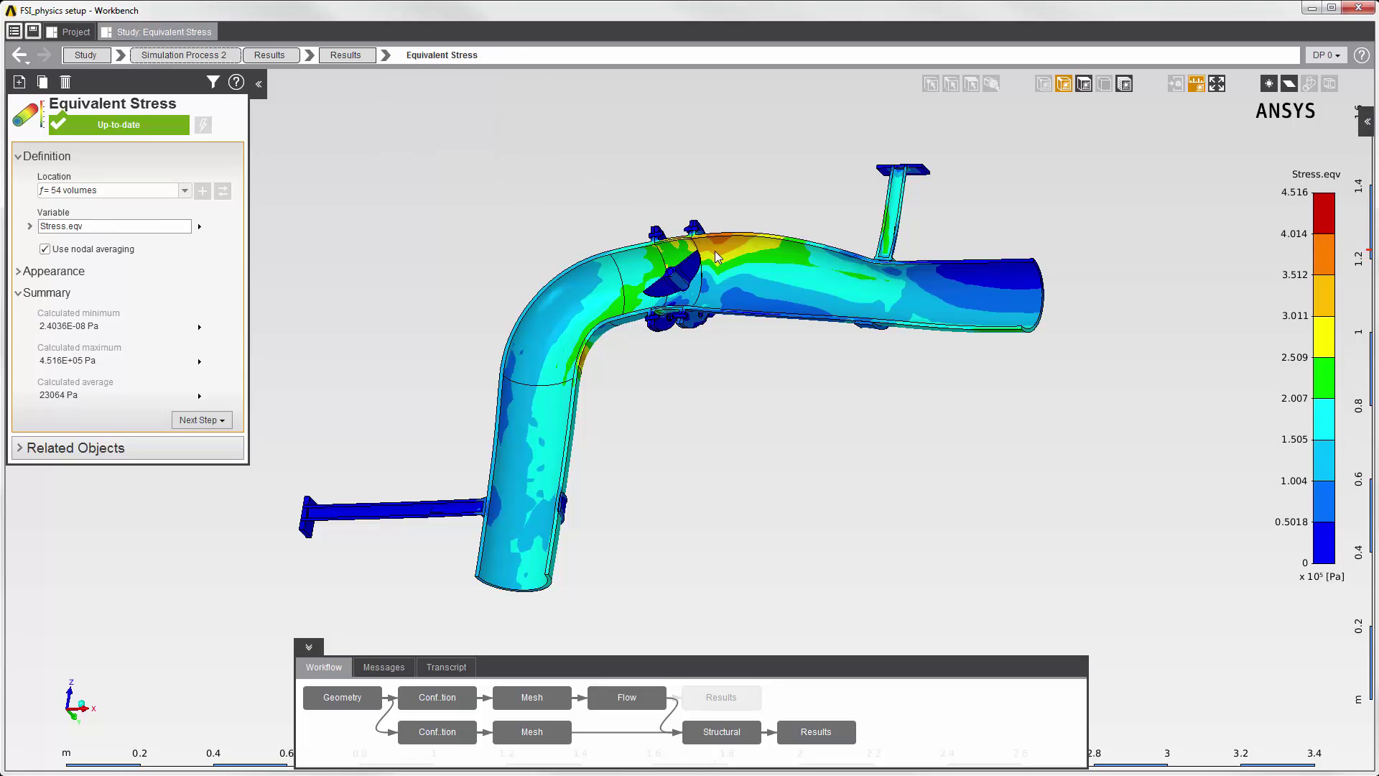
pyautogui.moveTo(760, 393)
pyautogui.mouseDown(button='middle')
pyautogui.moveTo(695, 339)
pyautogui.moveTo(800, 342)
pyautogui.moveTo(794, 410)
pyautogui.mouseUp(button='middle')
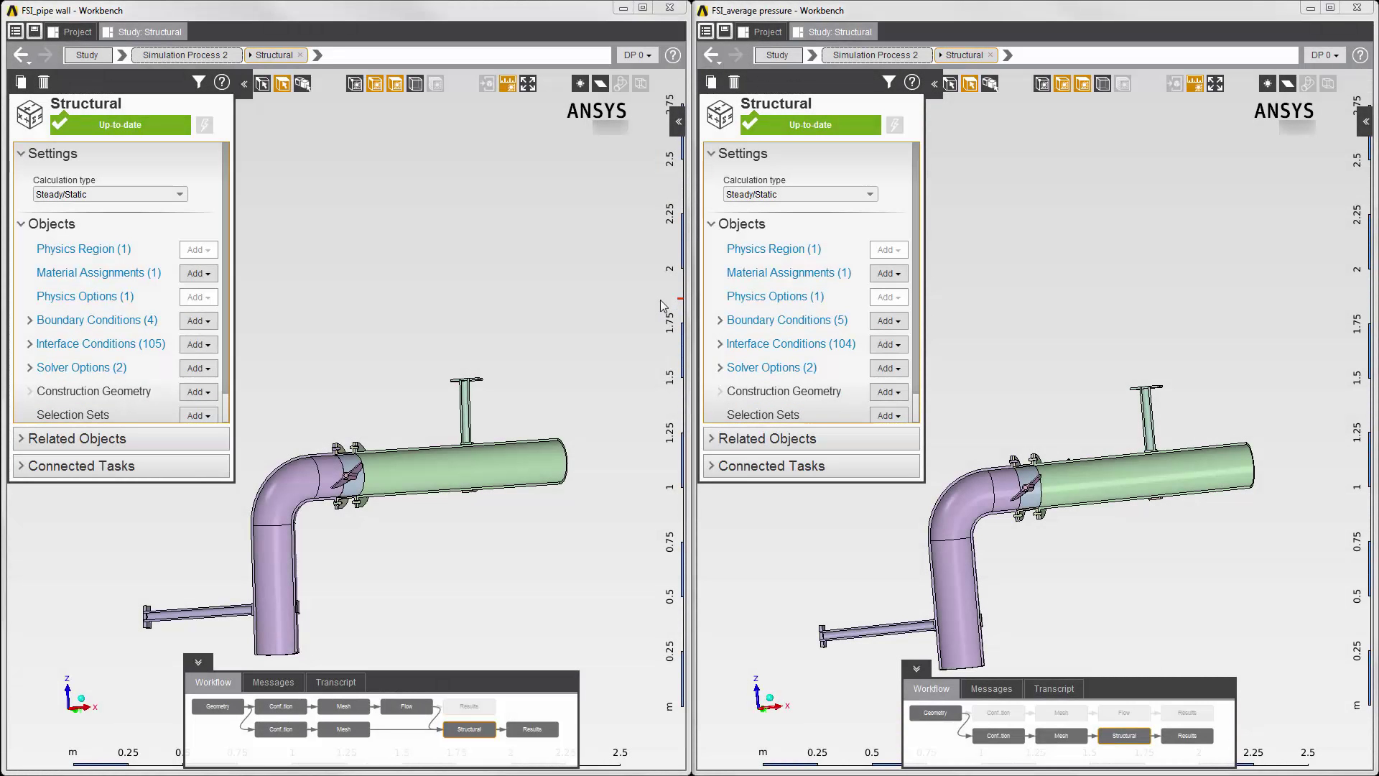
# - Inspect the average-pressure study's Pressure 1 load (6792.9 Pa on 5 faces) and open pipe-wall Results
pyautogui.moveTo(536, 398); pyautogui.dragTo(506, 396)
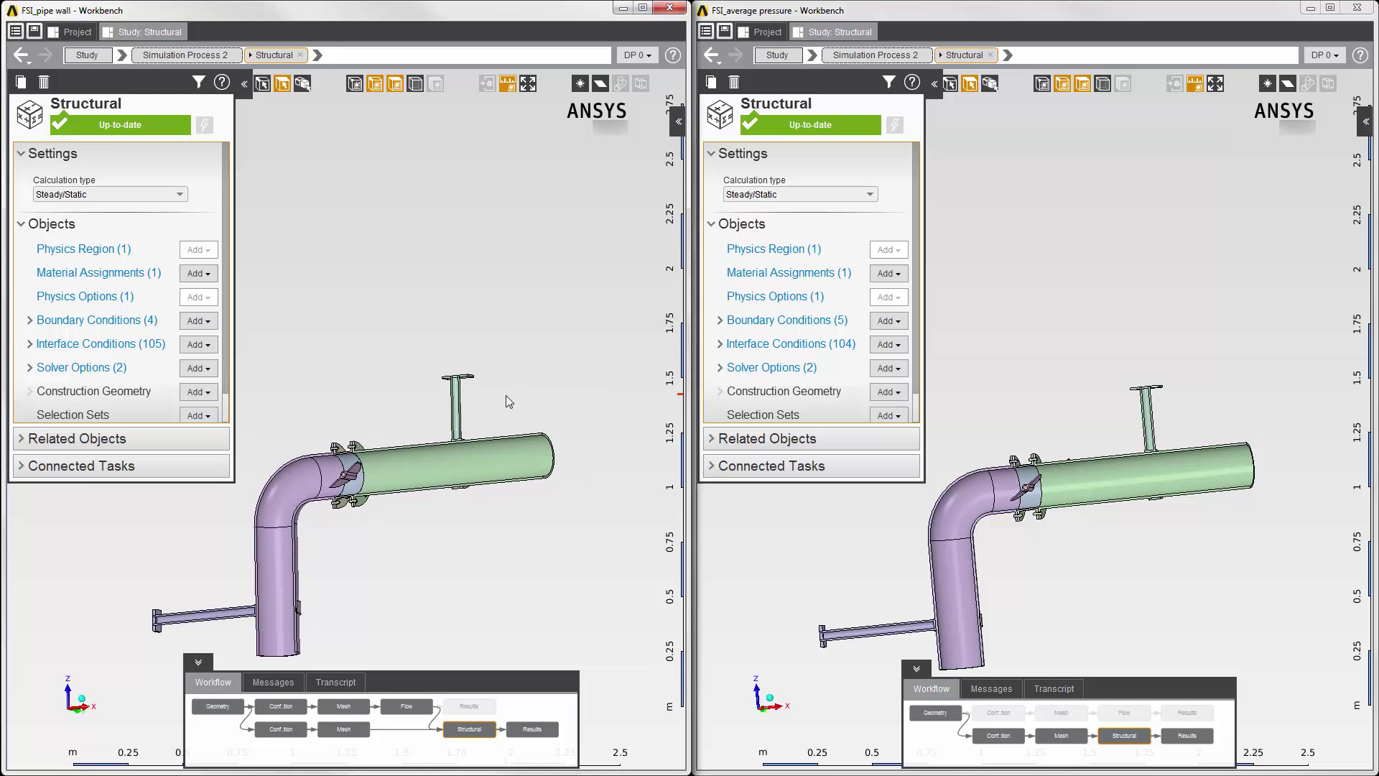
pyautogui.moveTo(1019, 415)
pyautogui.mouseDown()
pyautogui.moveTo(1074, 423)
pyautogui.moveTo(1027, 407)
pyautogui.mouseUp()
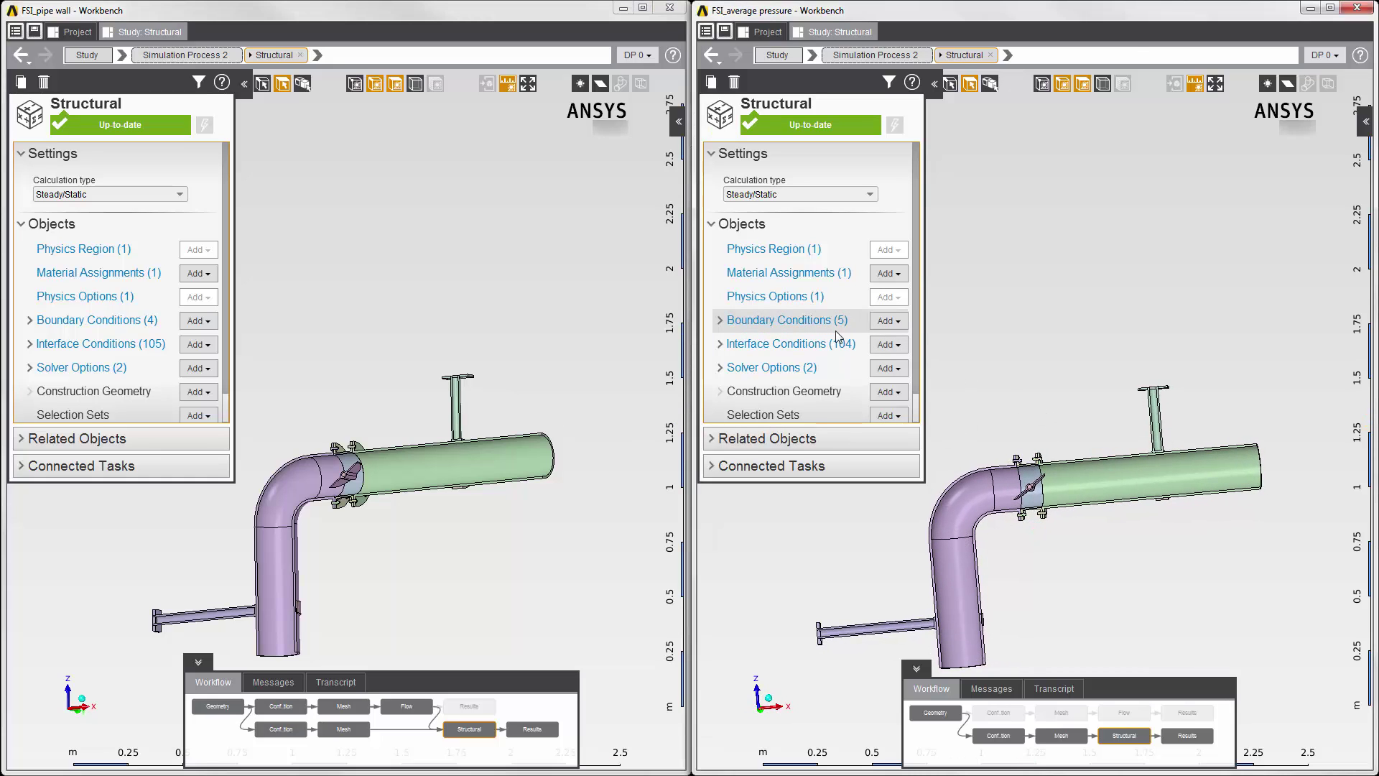
pyautogui.click(783, 320)
pyautogui.click(764, 298)
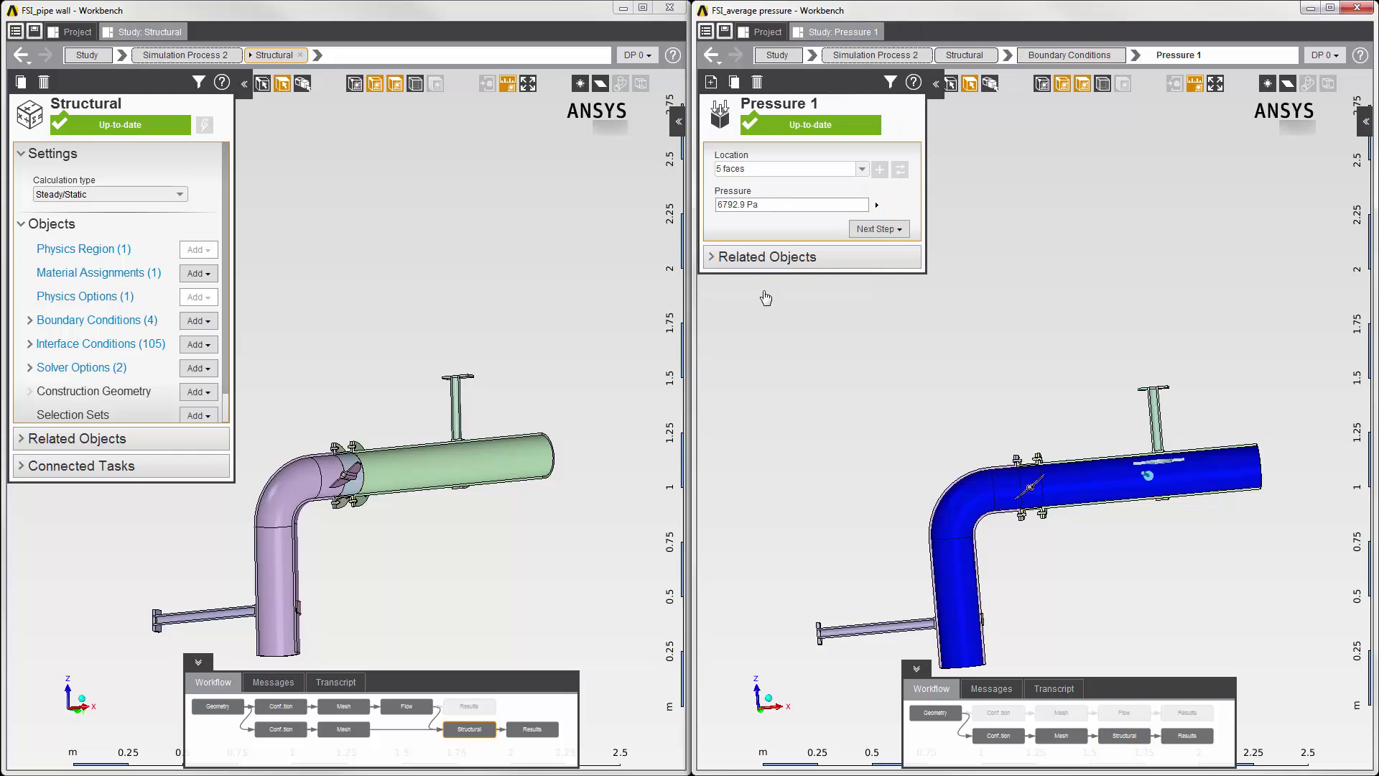
pyautogui.moveTo(470, 535); pyautogui.dragTo(497, 575)
pyautogui.click(531, 729)
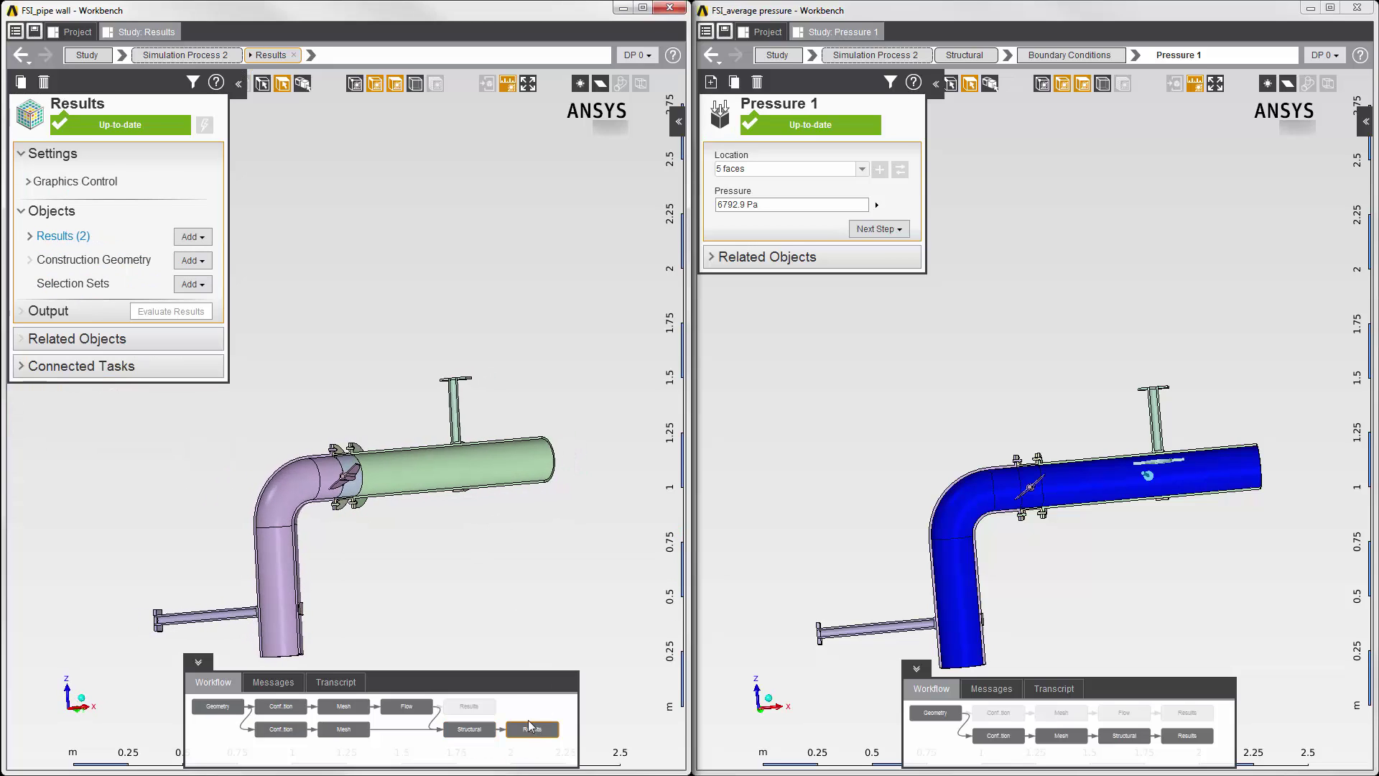
# - Show the pipe wall study's Equivalent Stress contour, peaking at 4.5132E+05 Pa
pyautogui.click(78, 238)
pyautogui.click(82, 244)
pyautogui.moveTo(425, 528); pyautogui.dragTo(323, 445, button='middle')
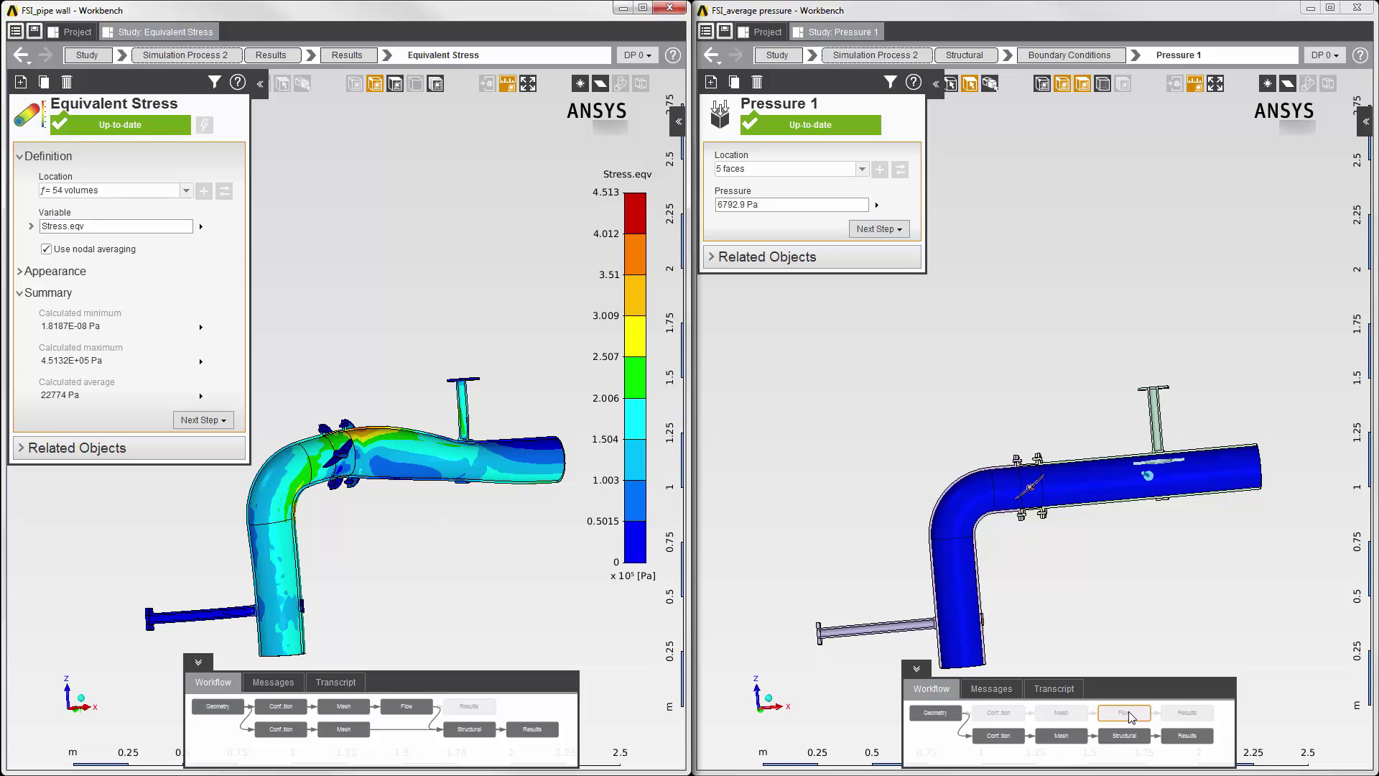
# - Show the average pressure study's Equivalent Stress (max 1.2159E+05 Pa) and orbit both models to compare
pyautogui.click(1186, 735)
pyautogui.click(761, 242)
pyautogui.click(764, 241)
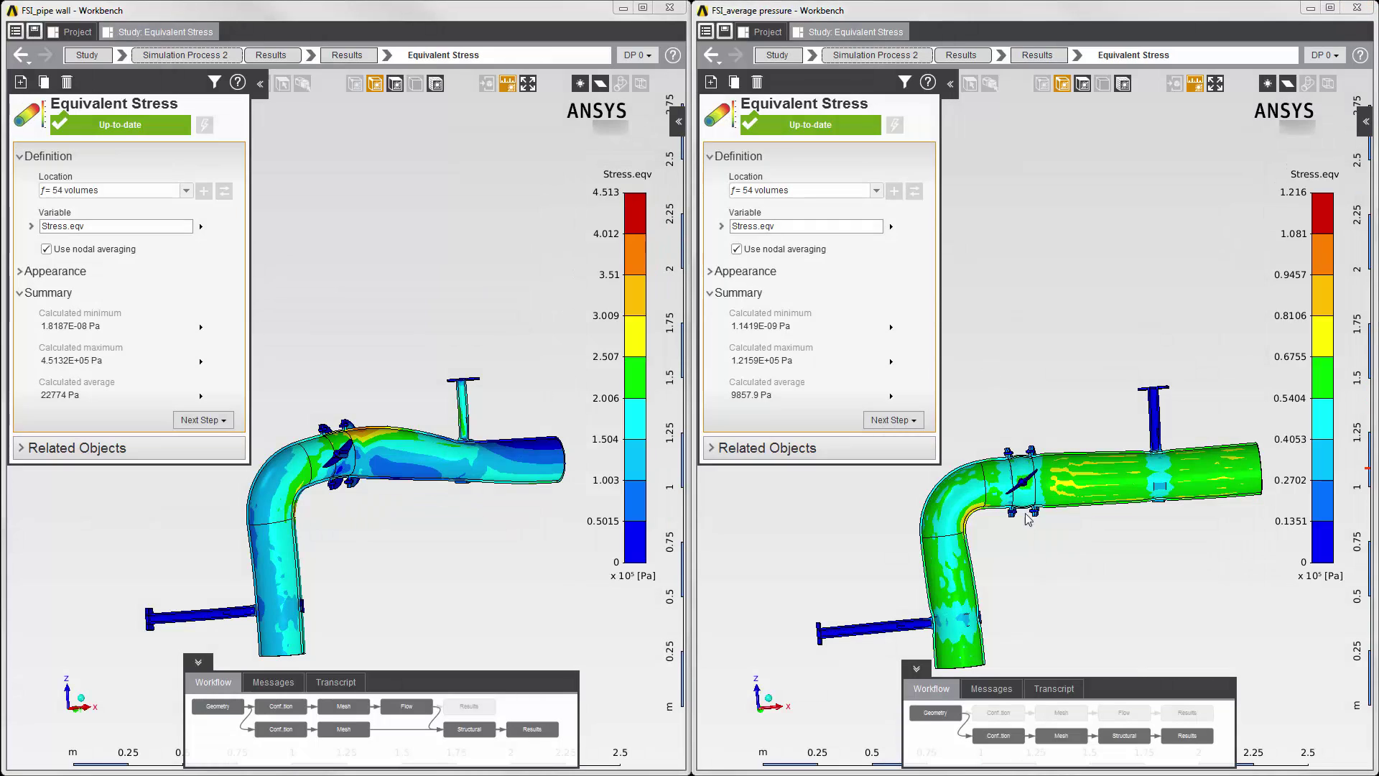
pyautogui.moveTo(1028, 519); pyautogui.dragTo(1017, 539, button='middle')
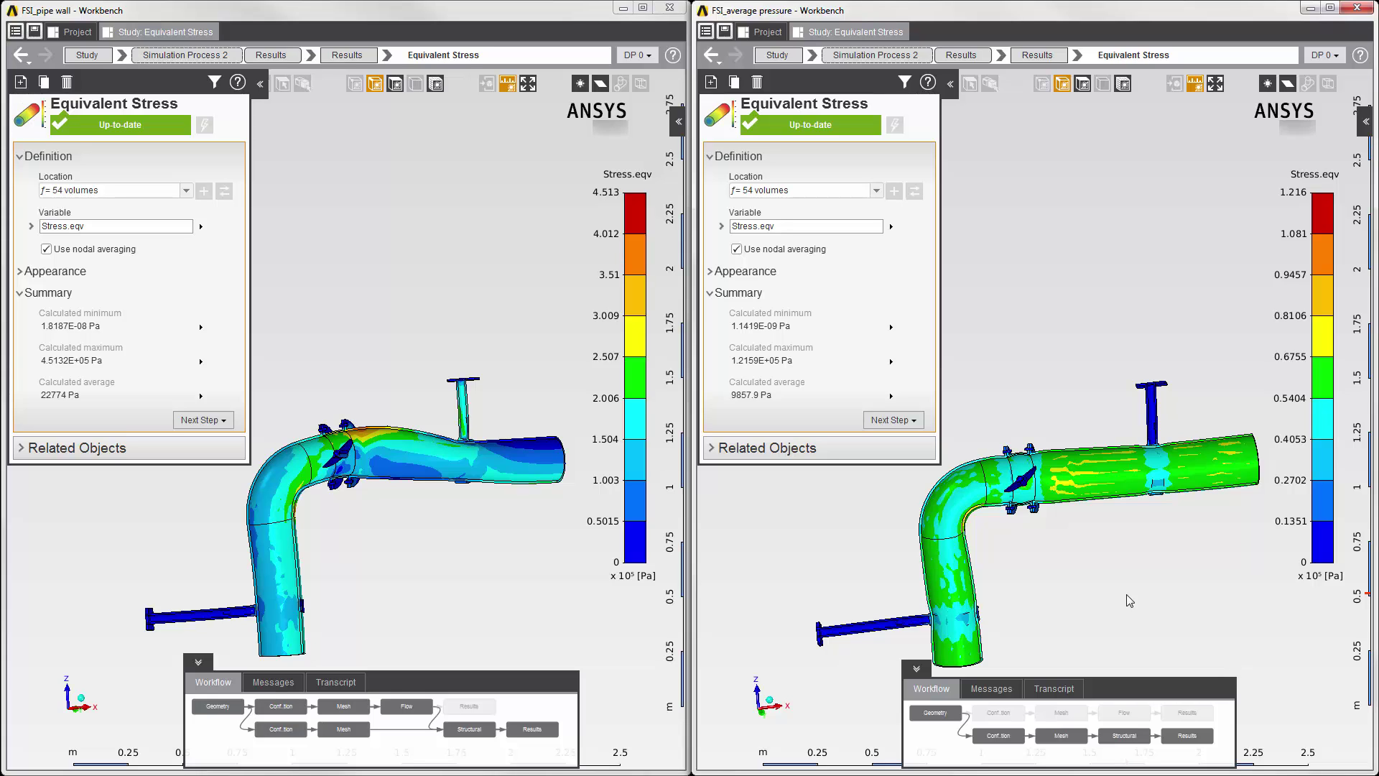
pyautogui.moveTo(1129, 600); pyautogui.dragTo(1154, 605, button='middle')
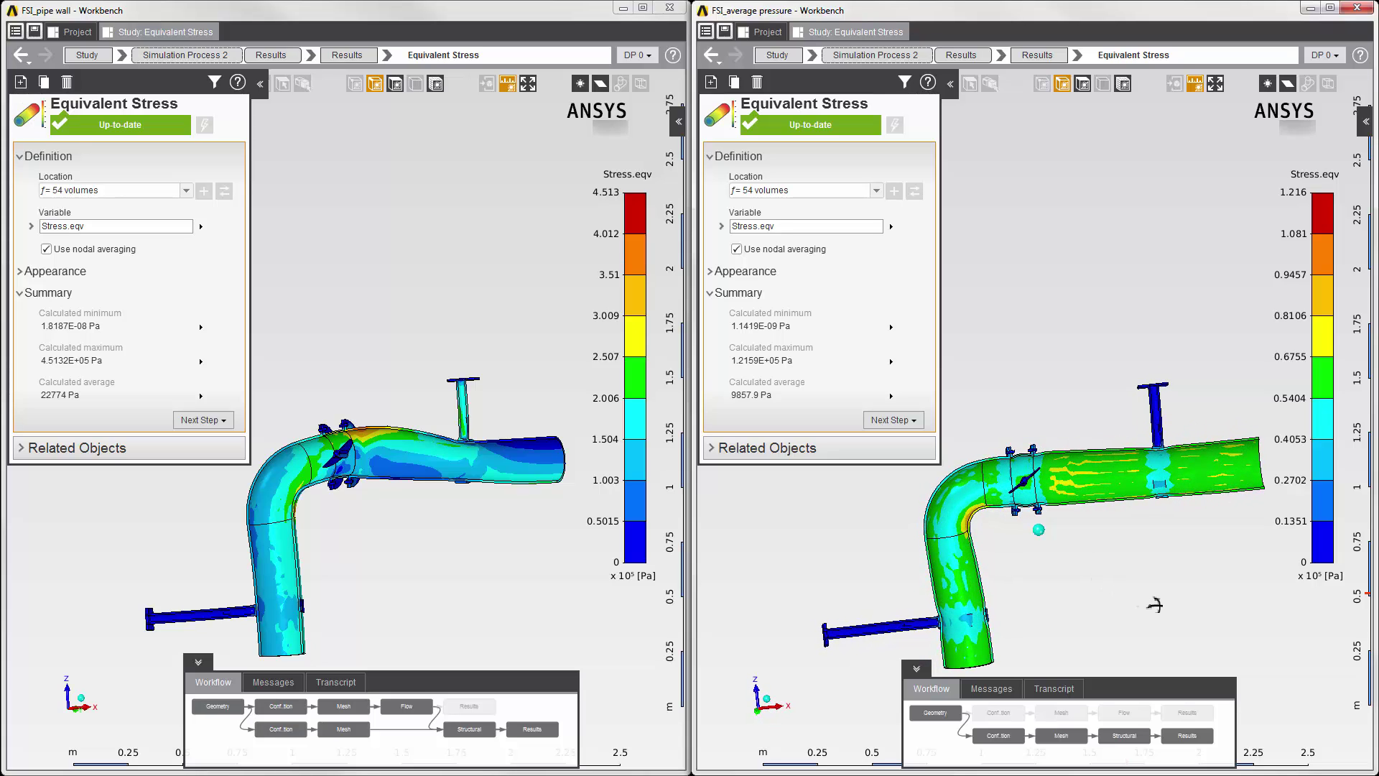
pyautogui.moveTo(1154, 605); pyautogui.dragTo(1154, 604, button='middle')
pyautogui.moveTo(471, 558); pyautogui.dragTo(511, 559, button='middle')
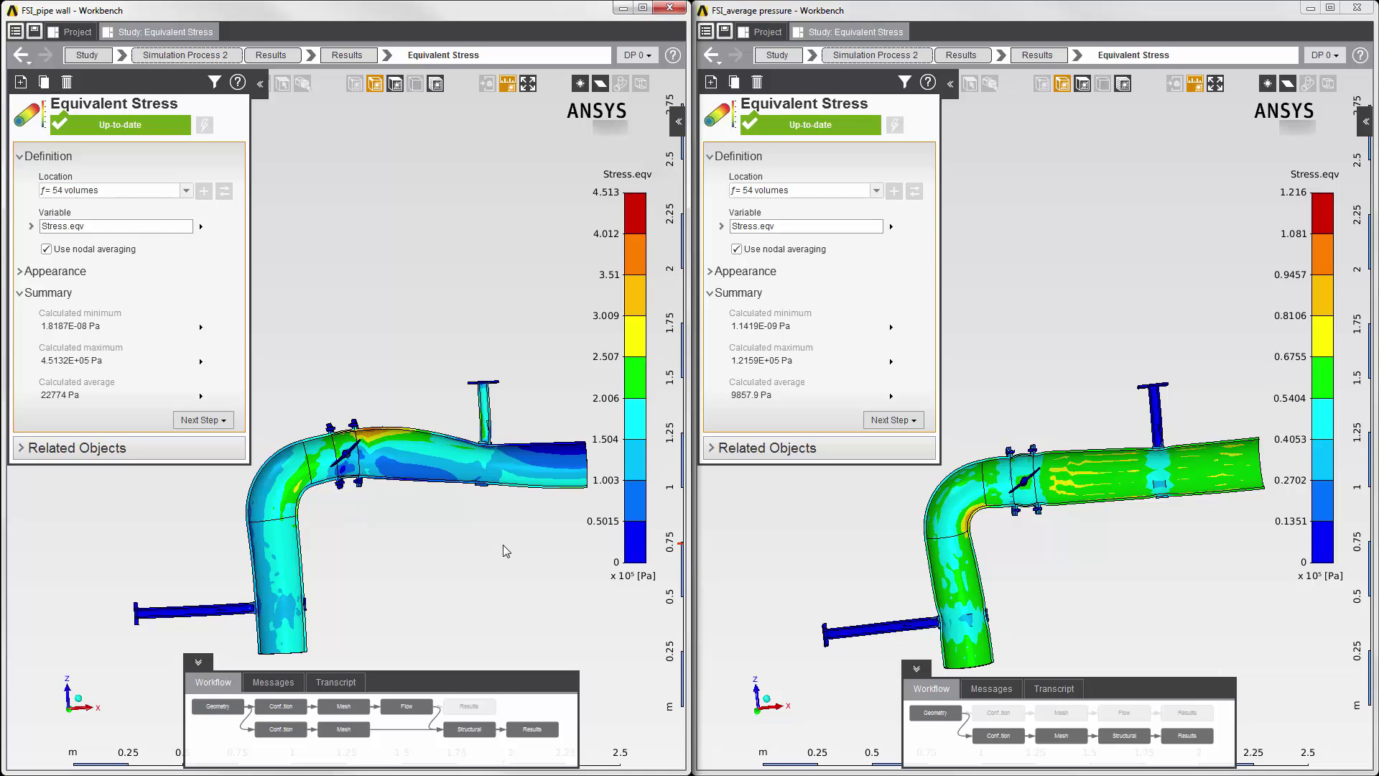